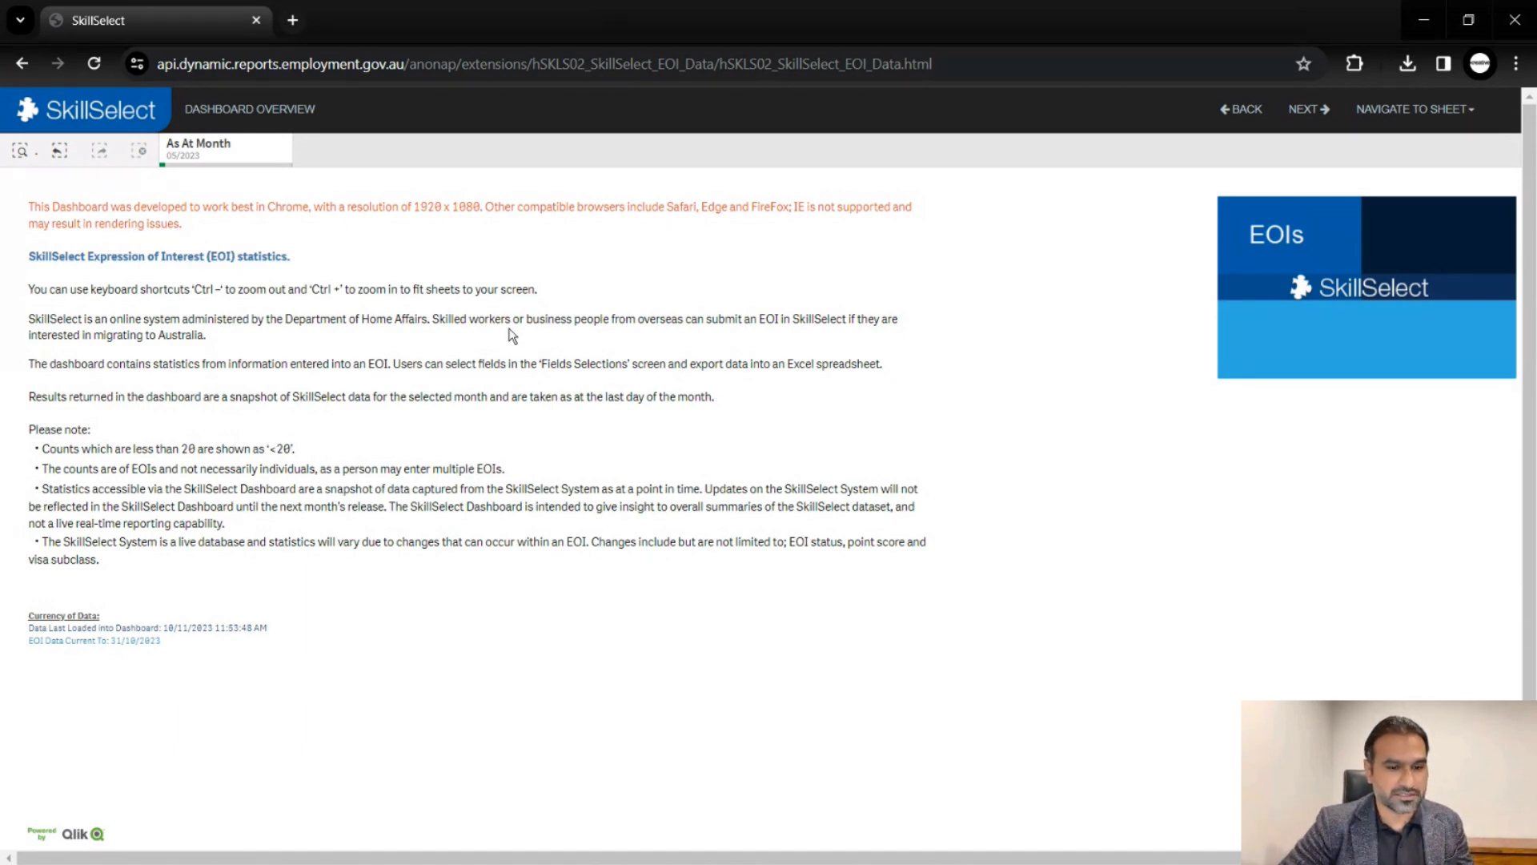
Open the EOI Parameters sheet in full screen and set As At Month to 10/2023
{"action": "left_click", "coordinate": [1325, 130]}
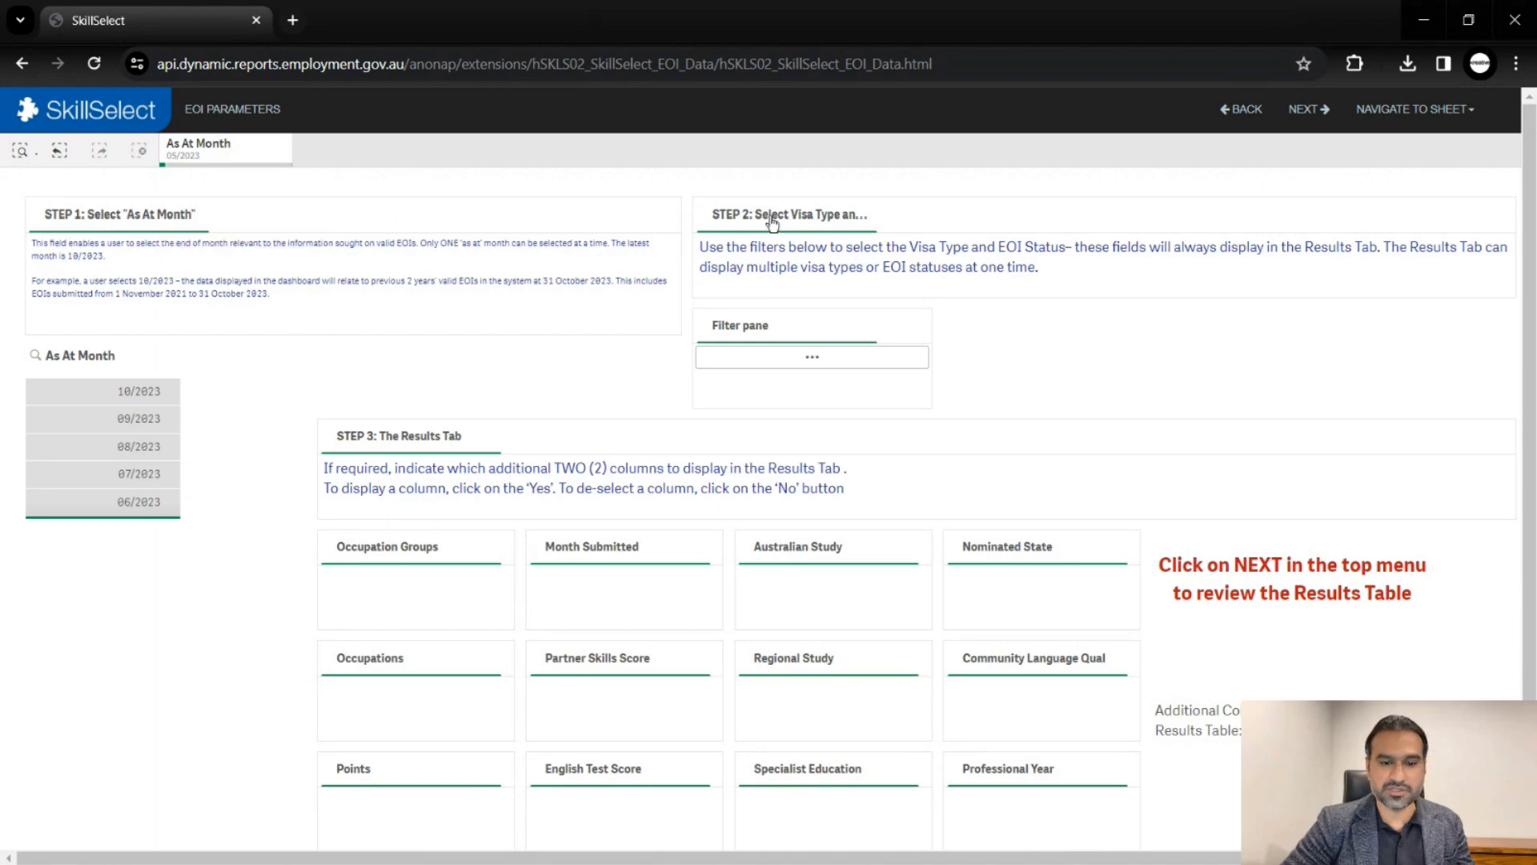
{"action": "key", "text": "F11"}
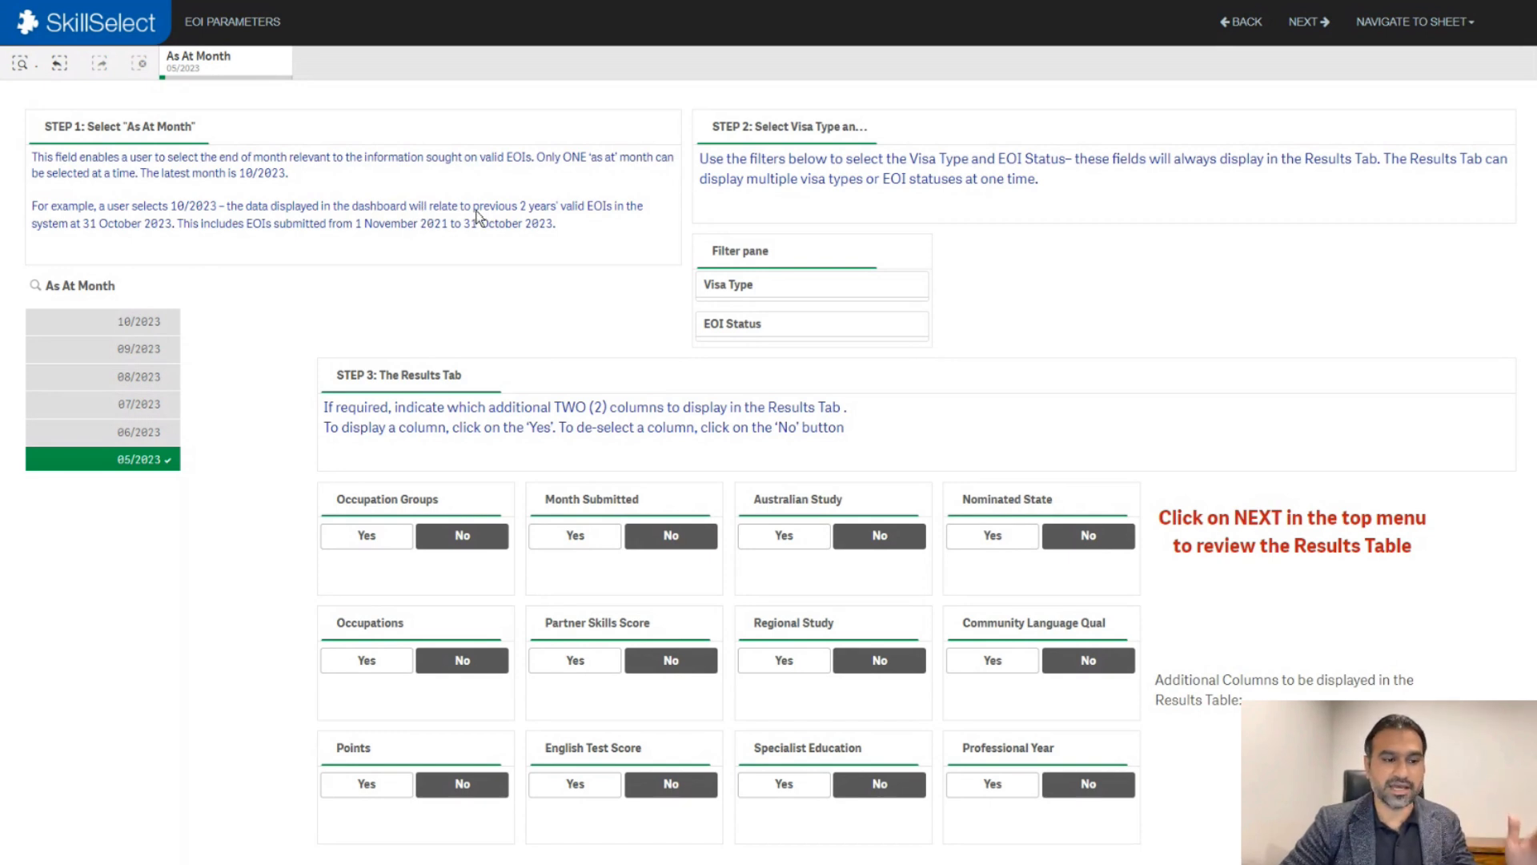
{"action": "left_click", "coordinate": [138, 321]}
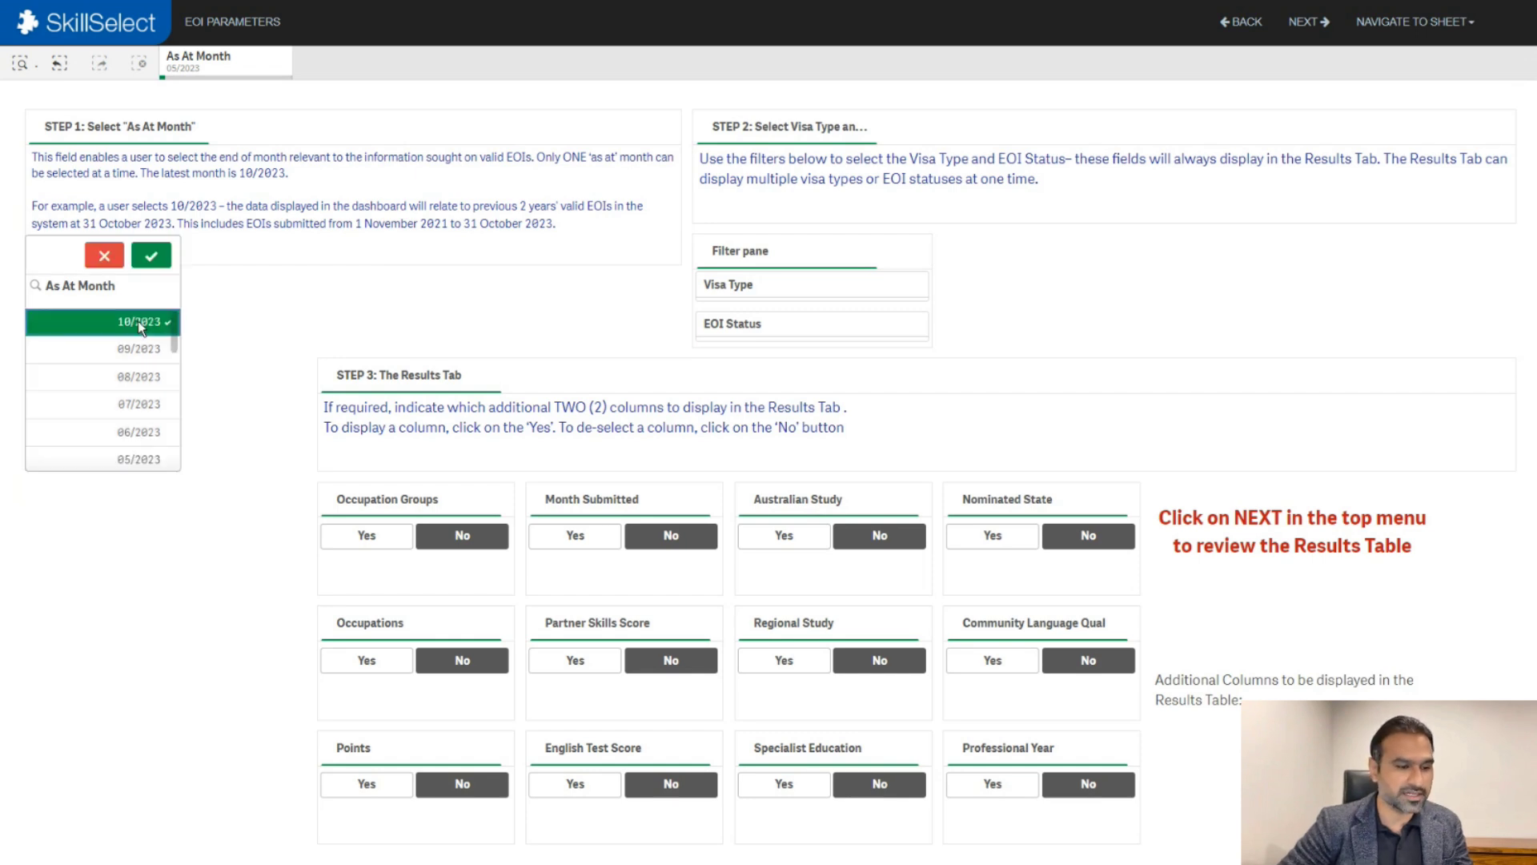
{"action": "left_click", "coordinate": [152, 255]}
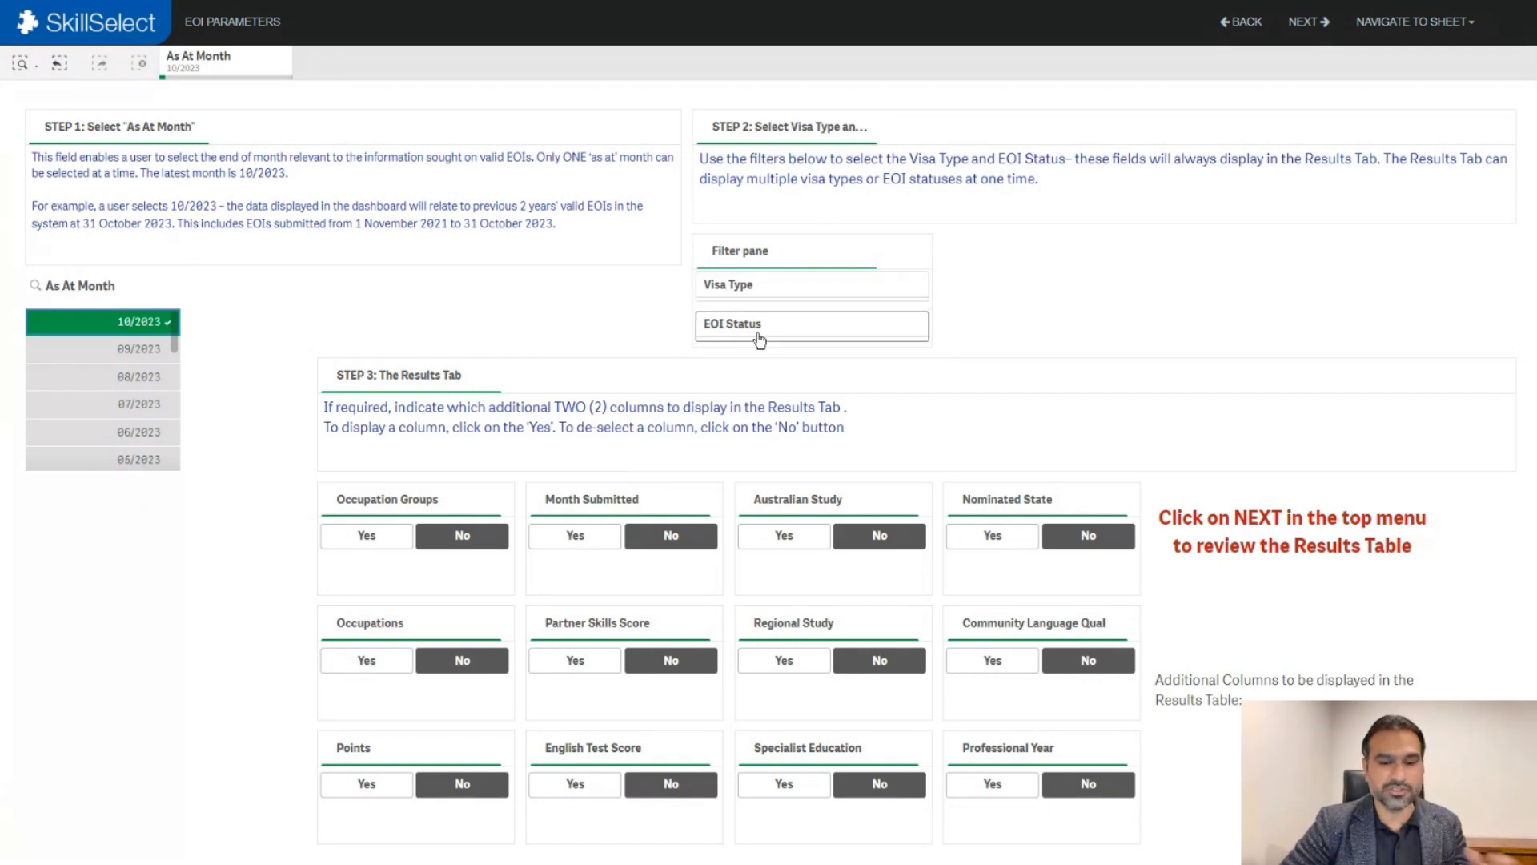
Enable the additional Occupations and Points columns and open the results table
{"action": "left_click", "coordinate": [763, 287]}
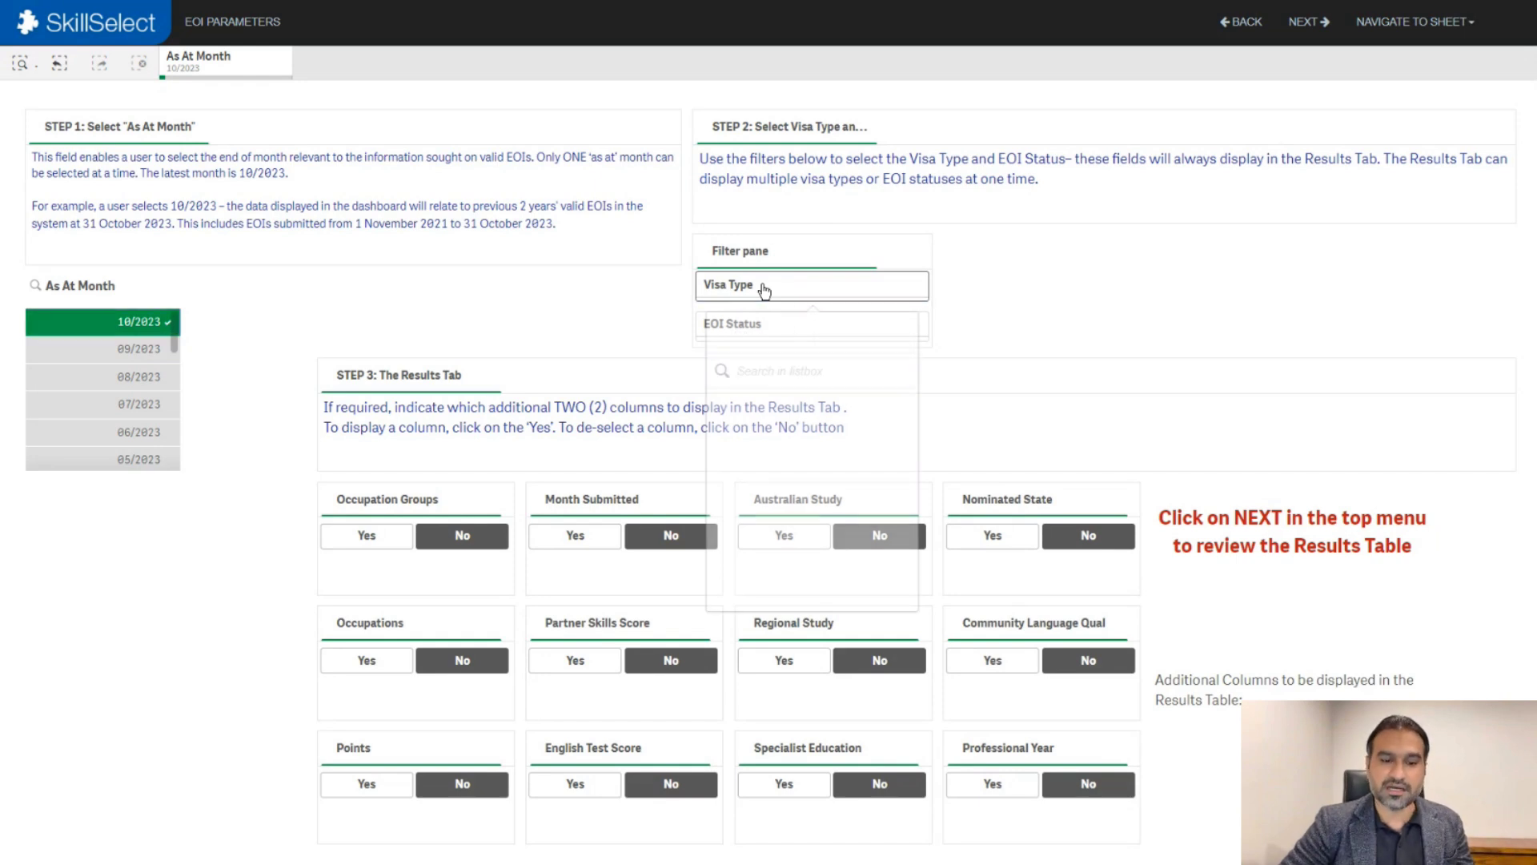
{"action": "left_click", "coordinate": [841, 332]}
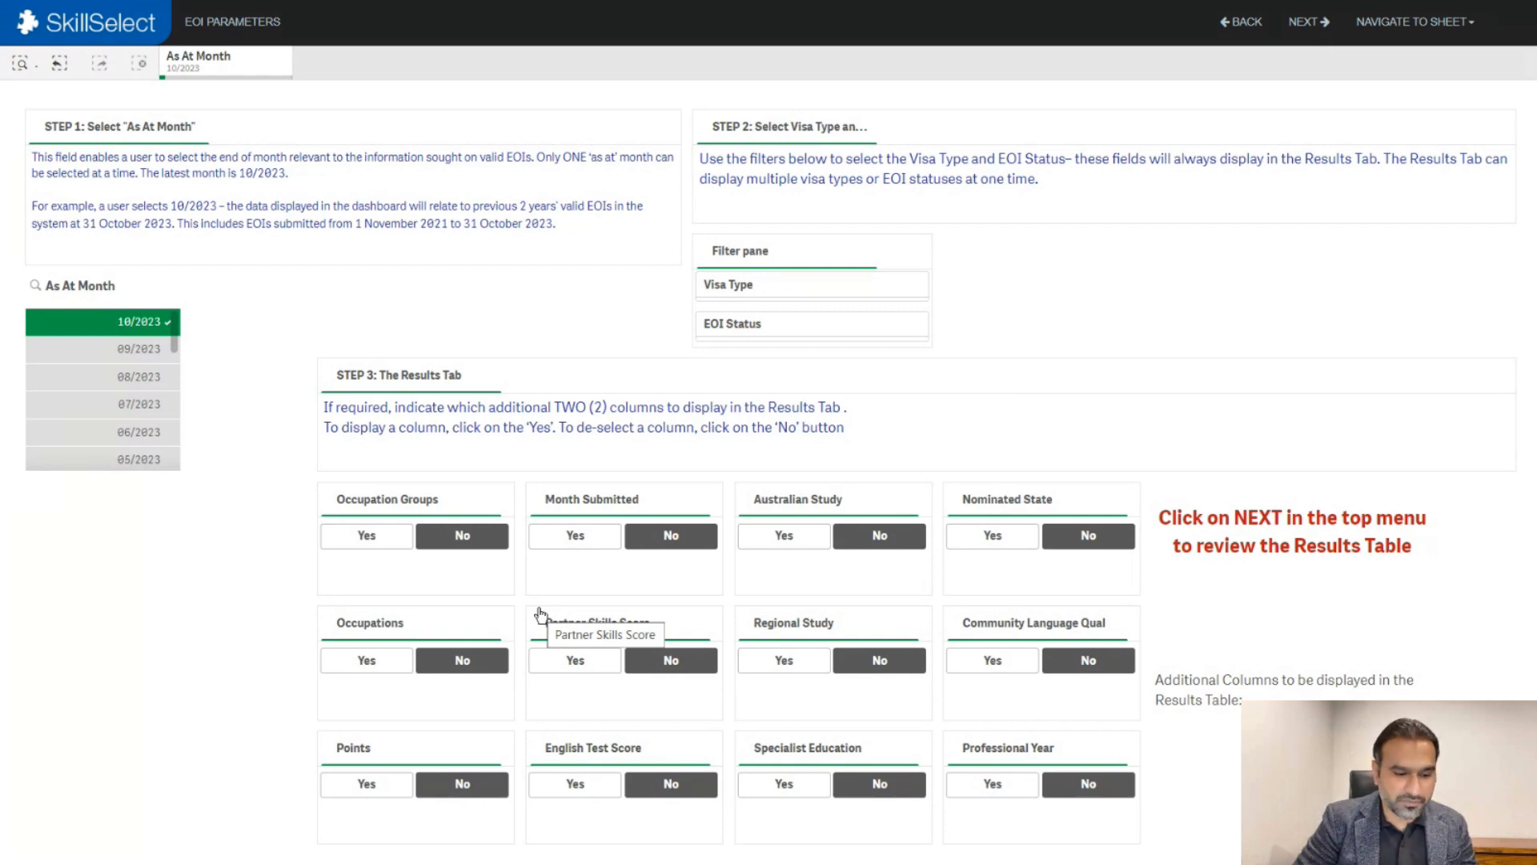
{"action": "left_click", "coordinate": [366, 660]}
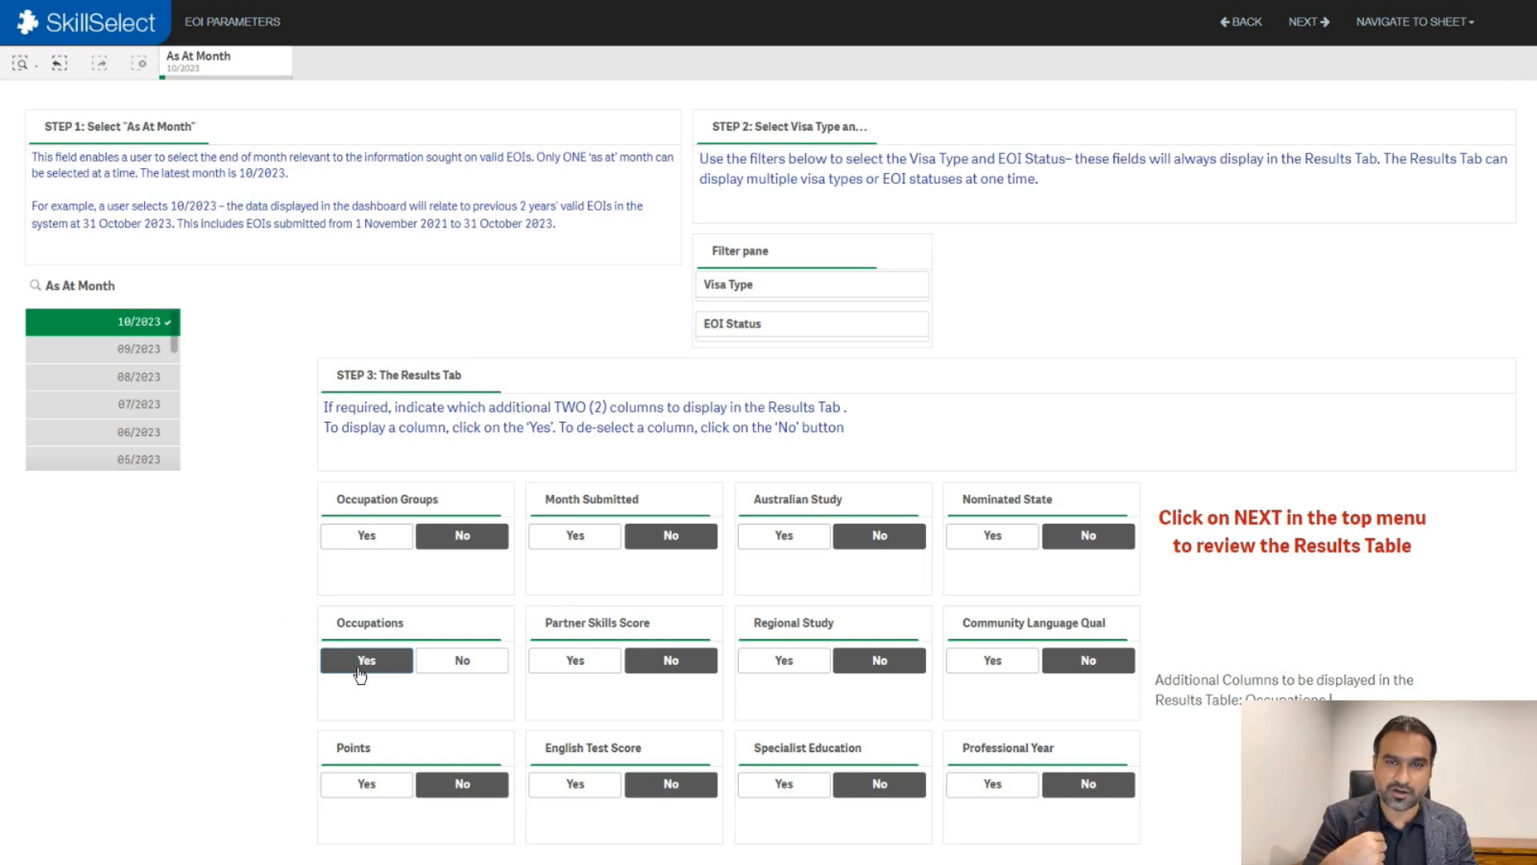
{"action": "left_click", "coordinate": [366, 785]}
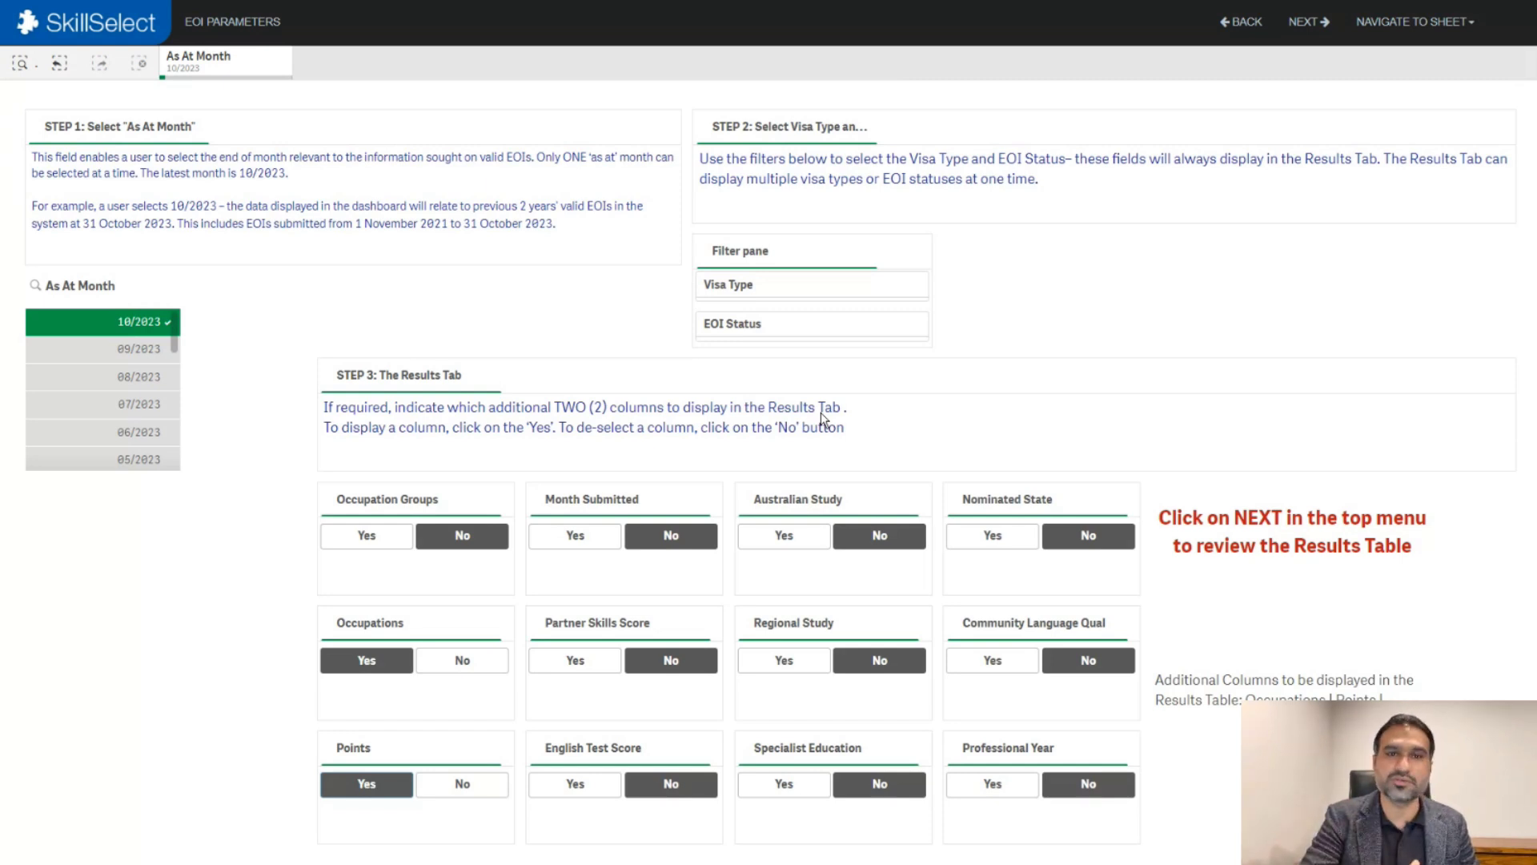
{"action": "left_click", "coordinate": [1293, 45]}
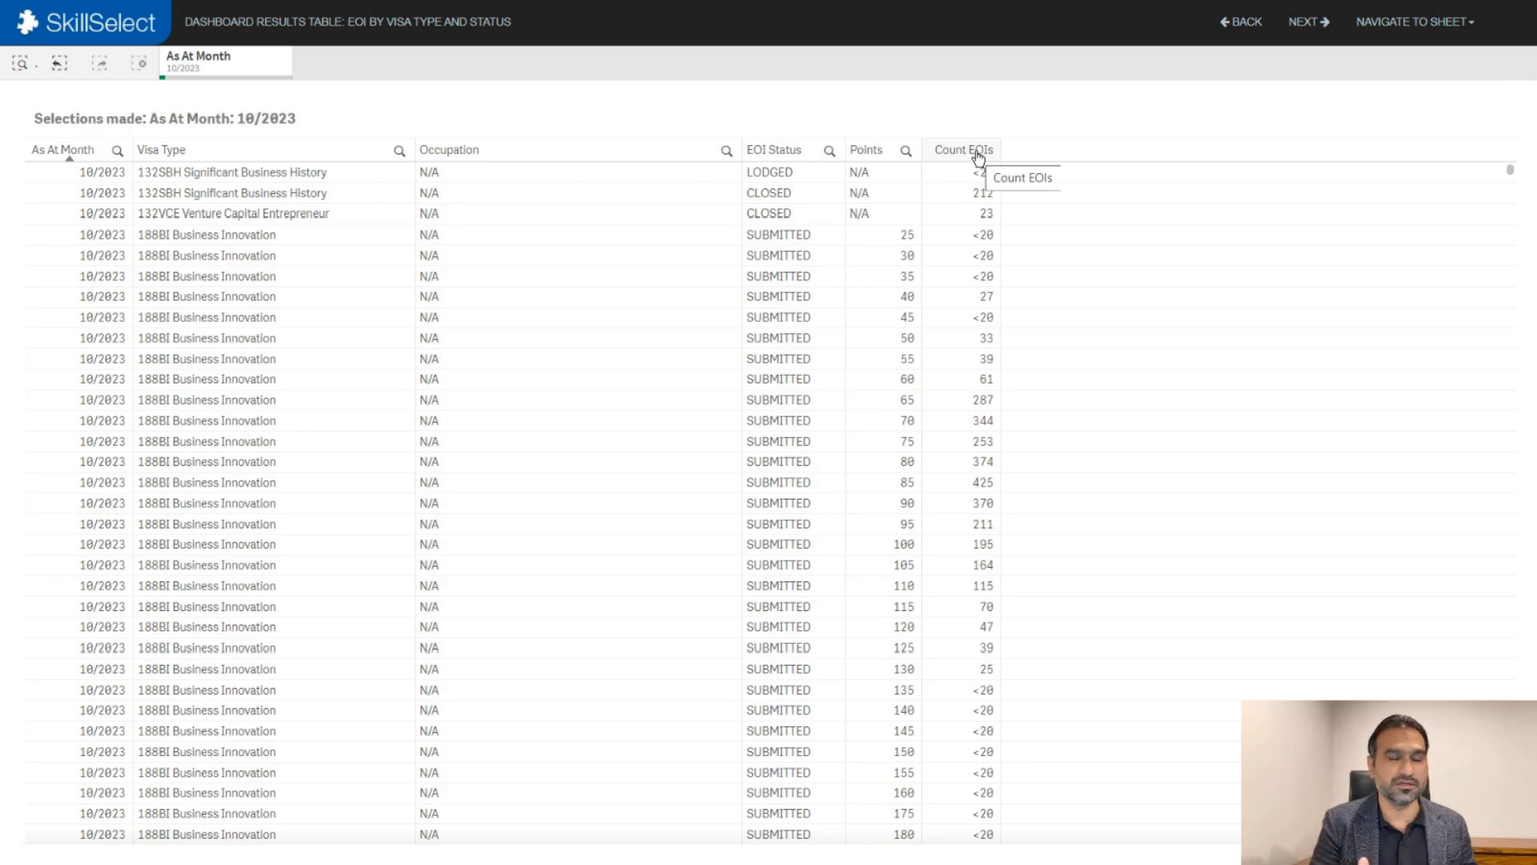
Search the Occupation column for "civil engineer" and filter the table to 233211 Civil Engineer
{"action": "left_click", "coordinate": [725, 152]}
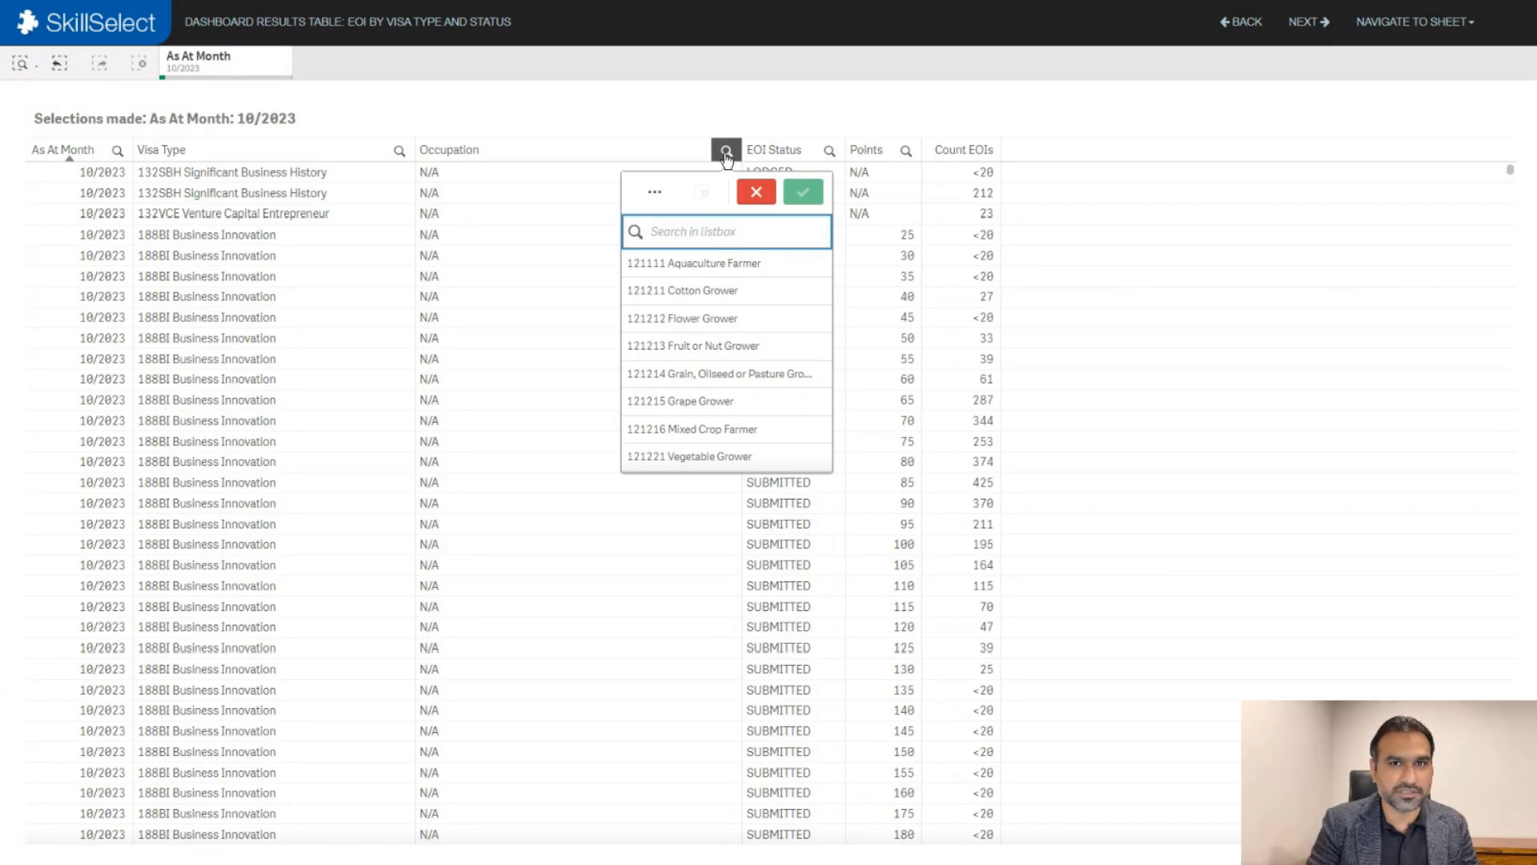
{"action": "type", "text": "civil engineer"}
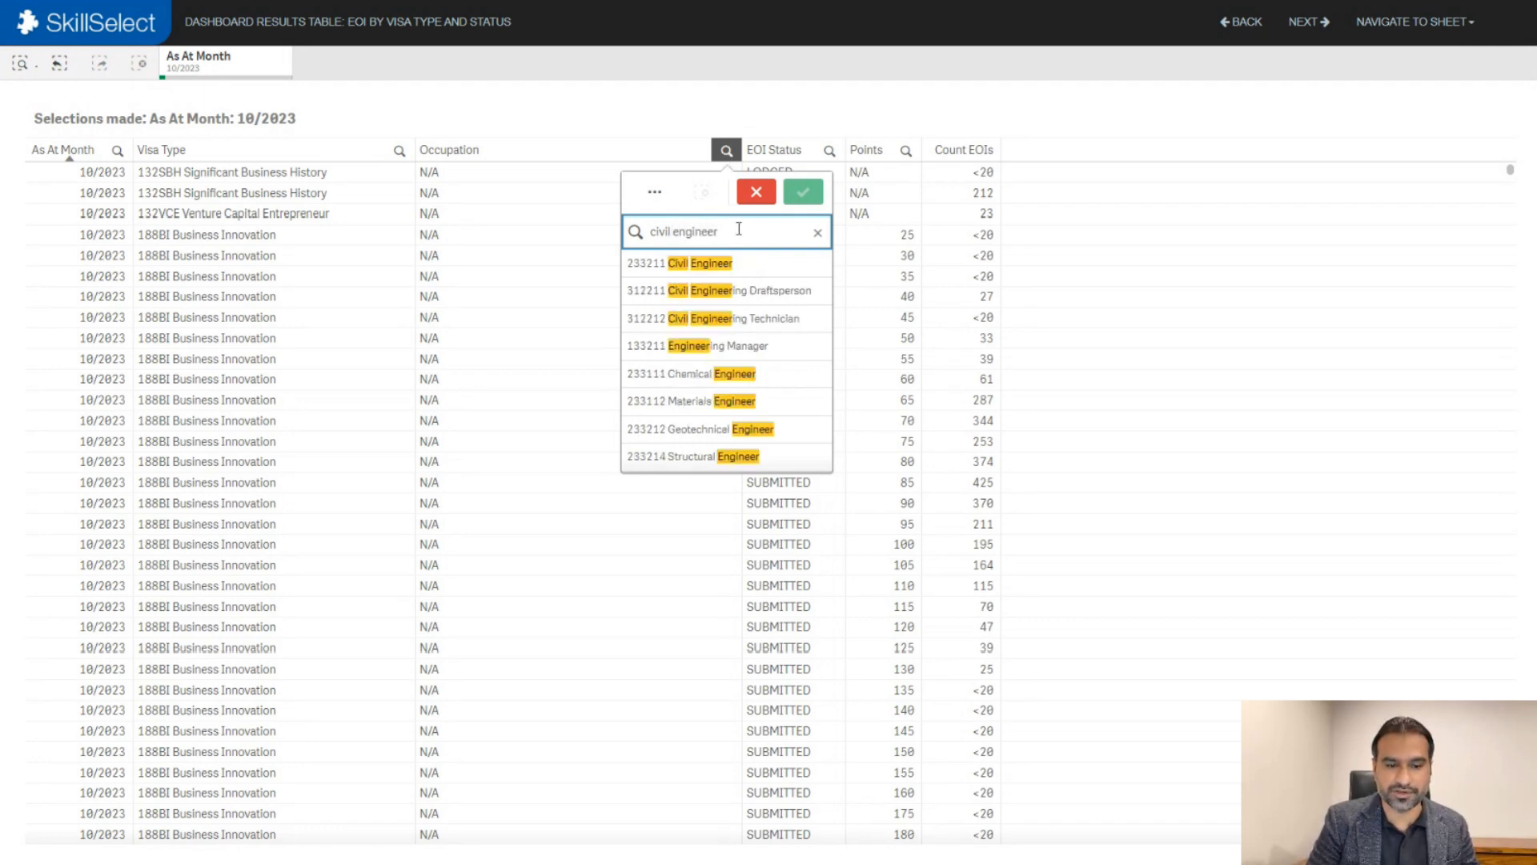
{"action": "left_click", "coordinate": [742, 274]}
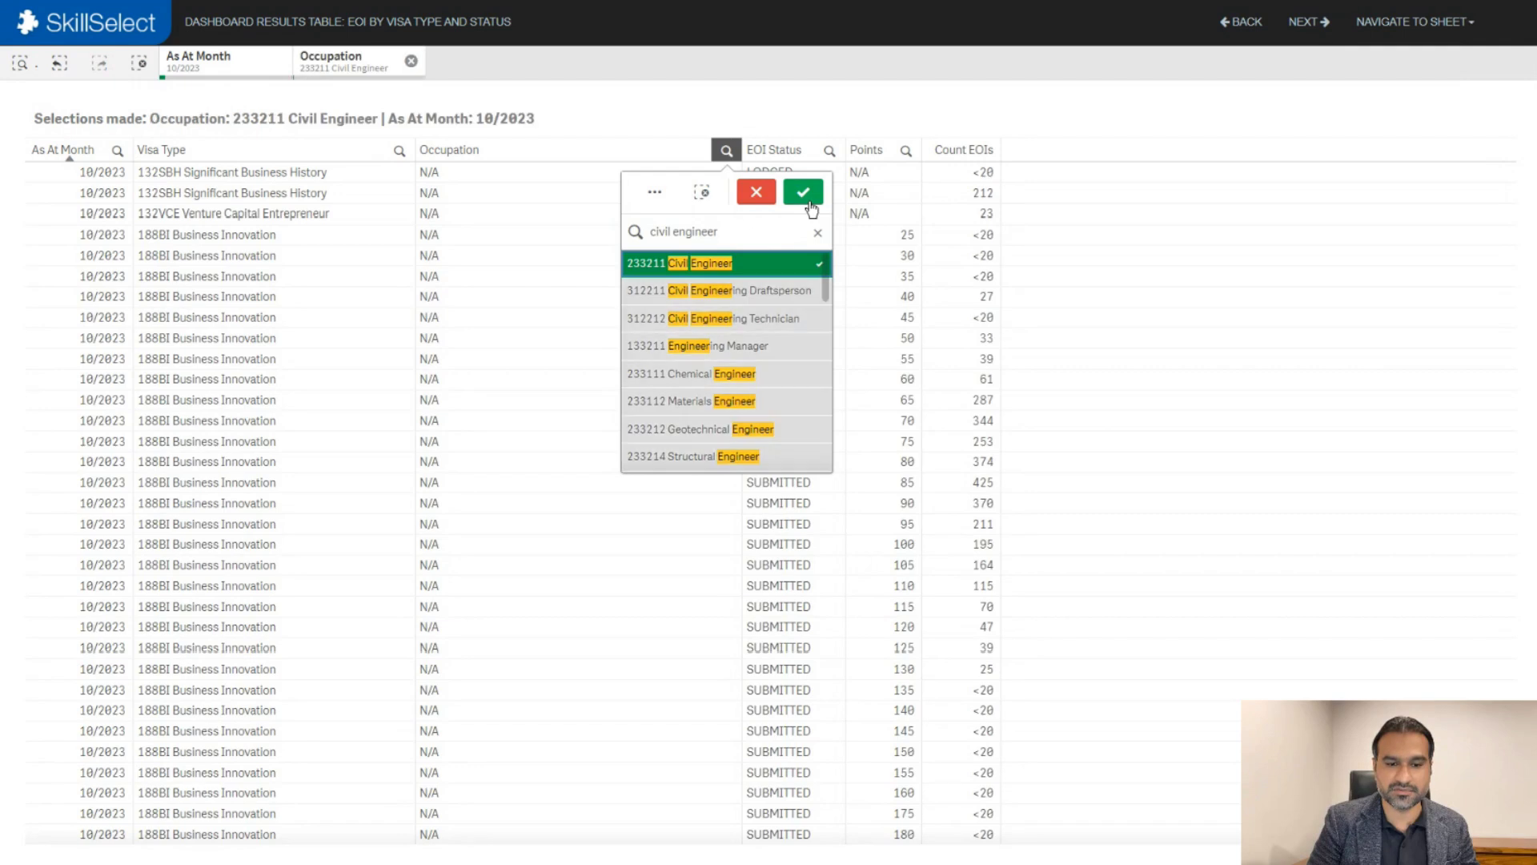
{"action": "left_click", "coordinate": [803, 192]}
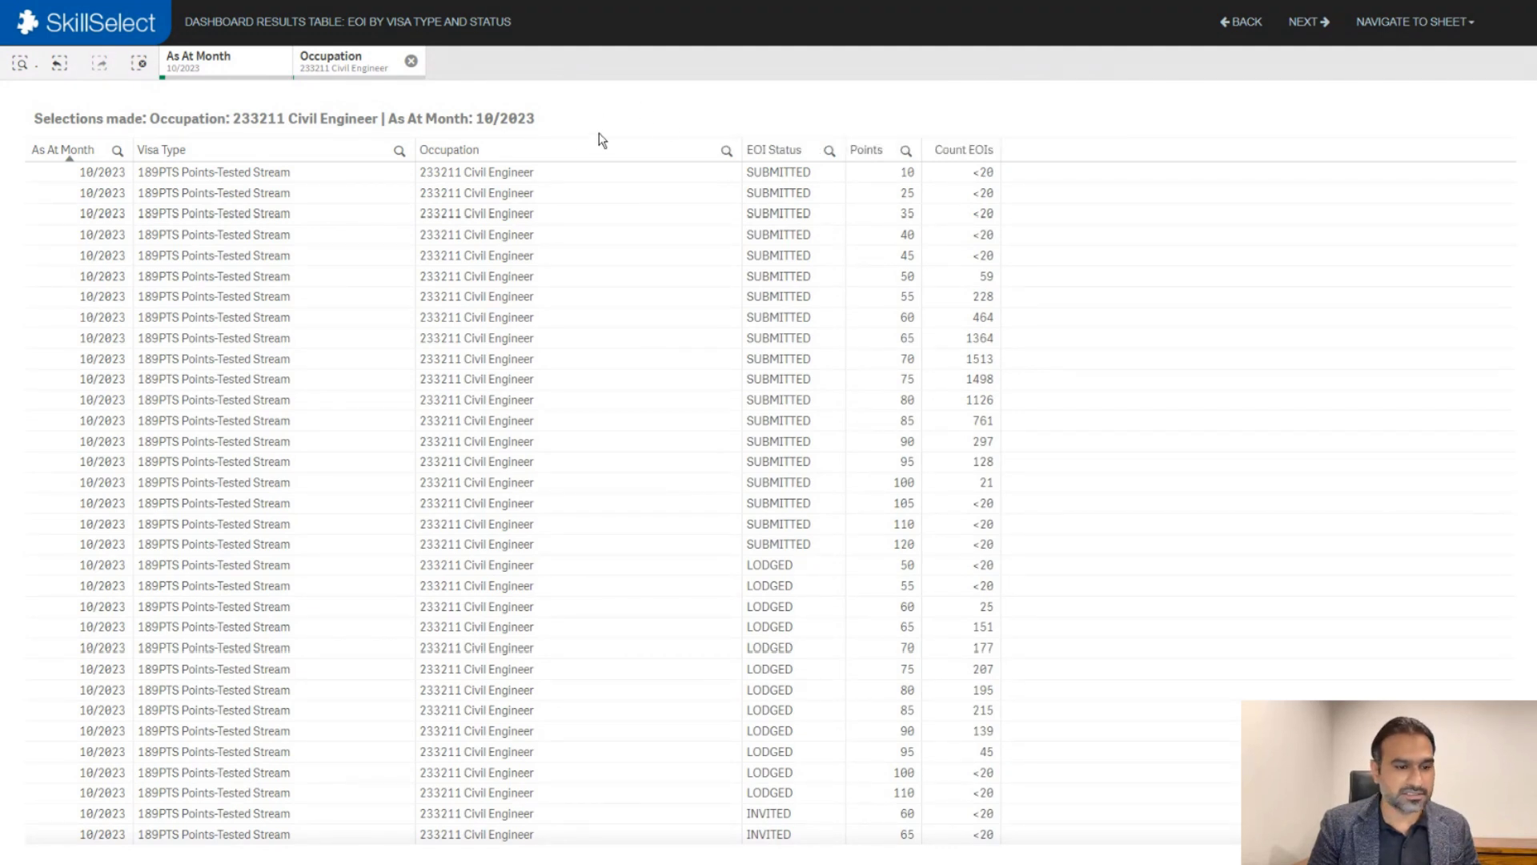
Filter Visa Type to 190SAS Skilled Australian Sponsored and check the EOI Status filter options without applying any
{"action": "left_click", "coordinate": [398, 152]}
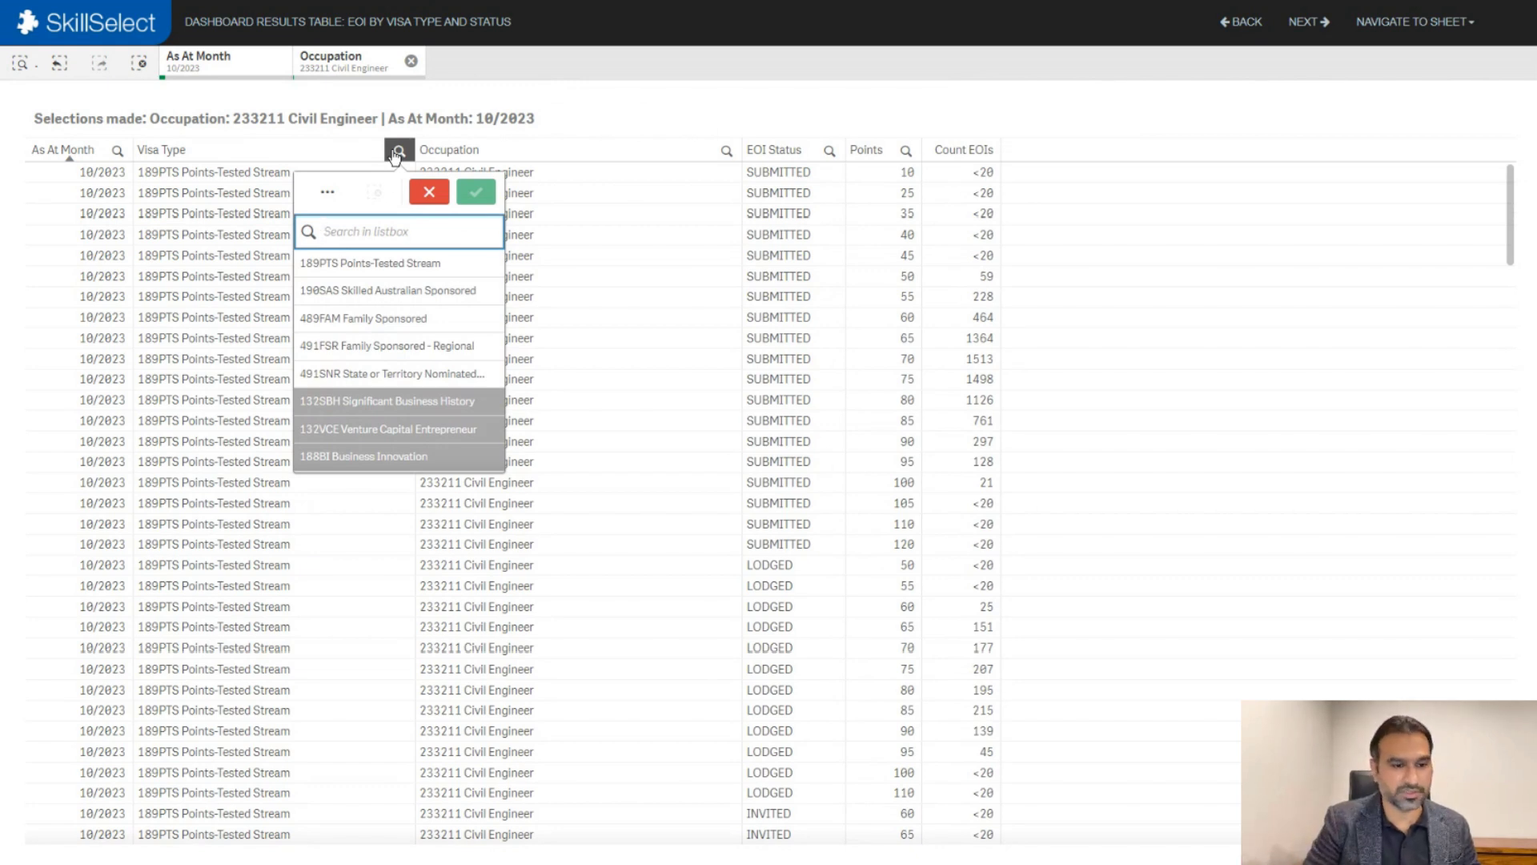
{"action": "left_click", "coordinate": [431, 292]}
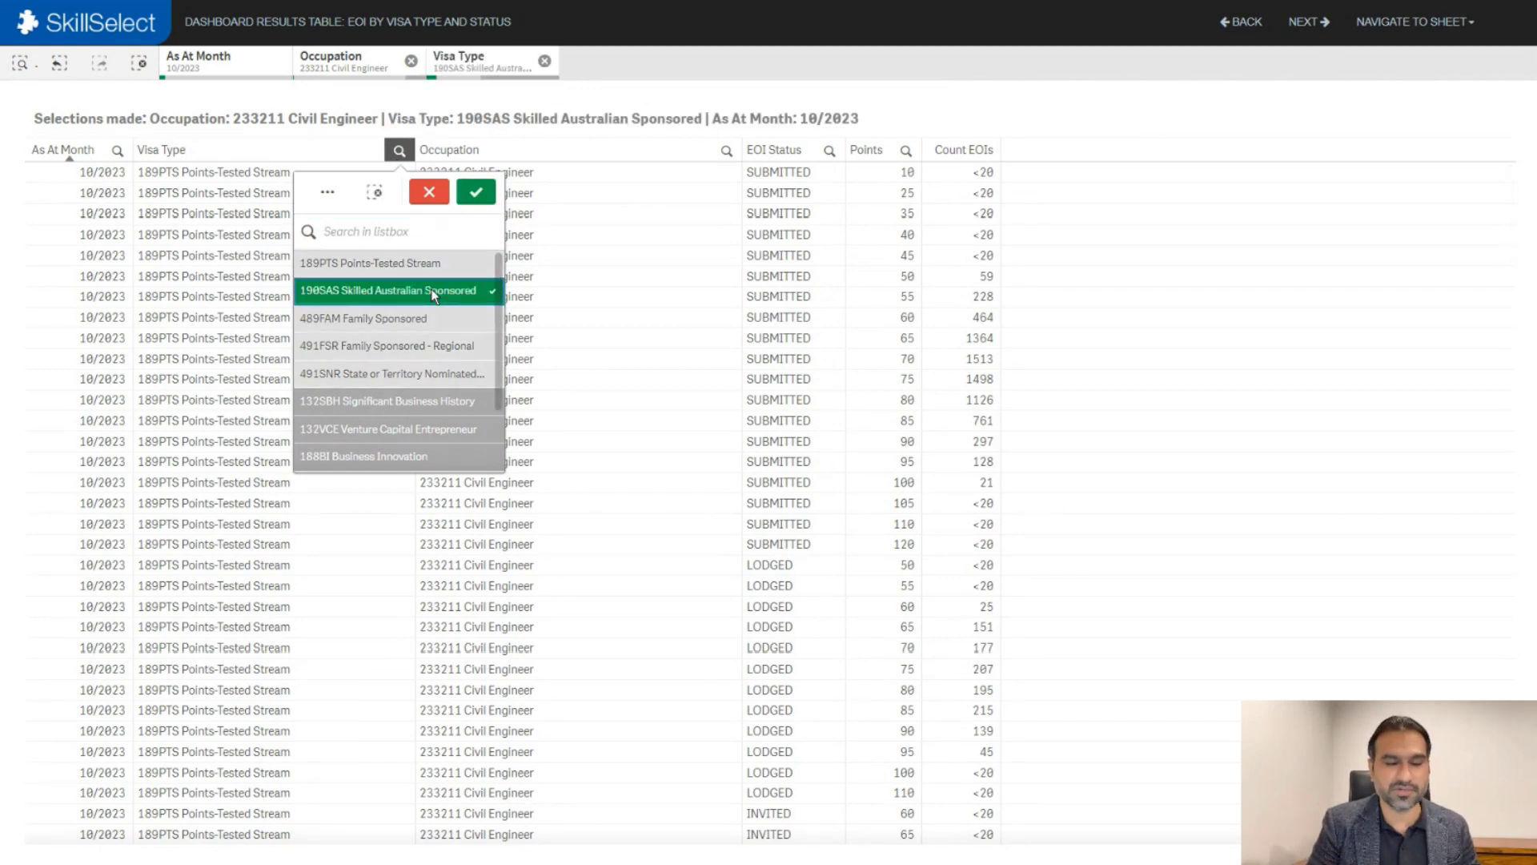
{"action": "left_click", "coordinate": [477, 194]}
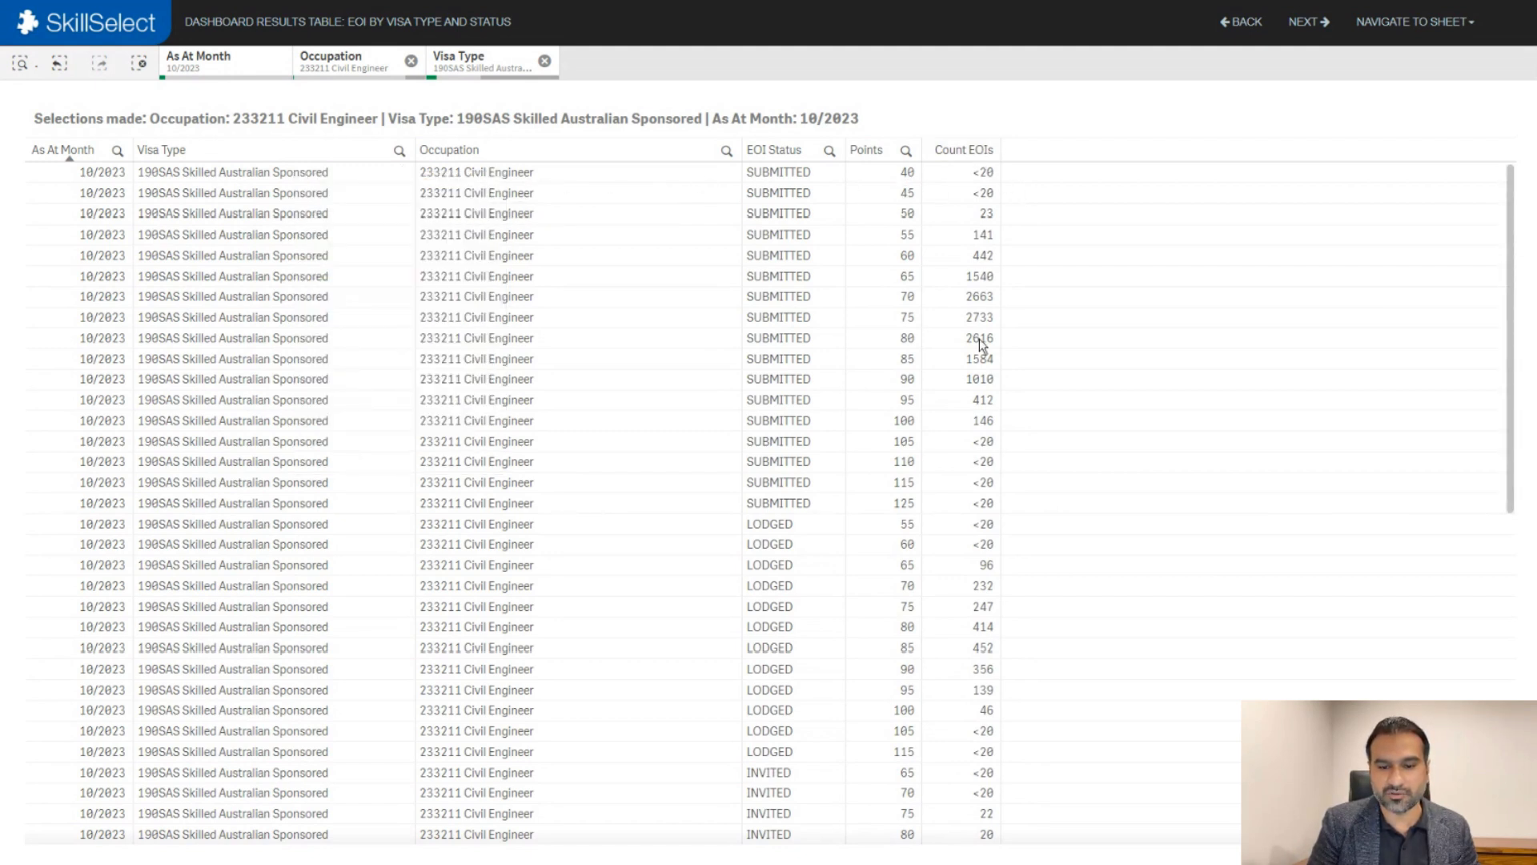
{"action": "left_click", "coordinate": [830, 151]}
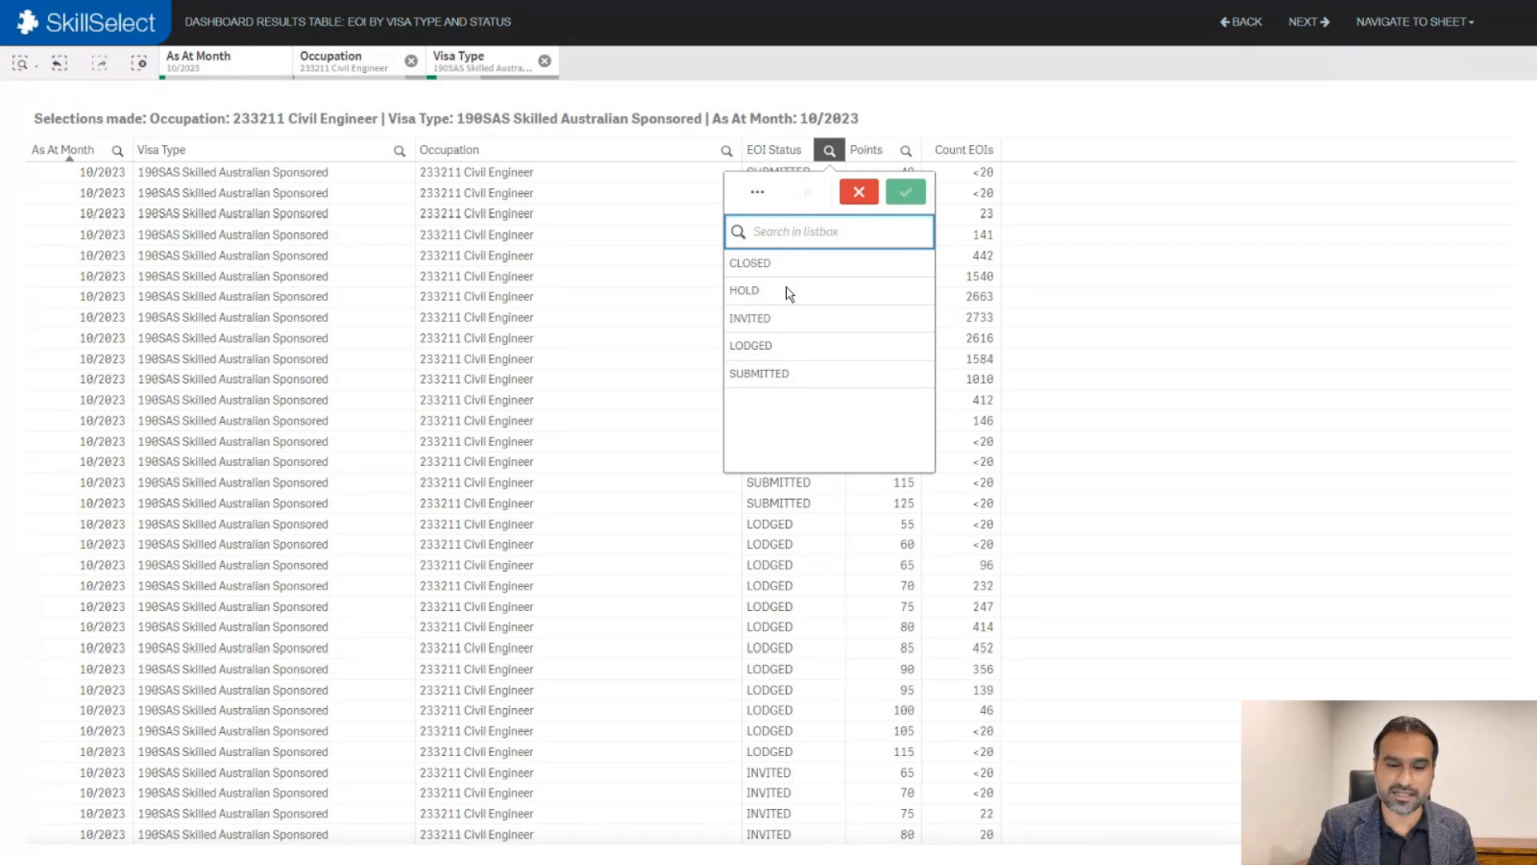
{"action": "left_click", "coordinate": [851, 197]}
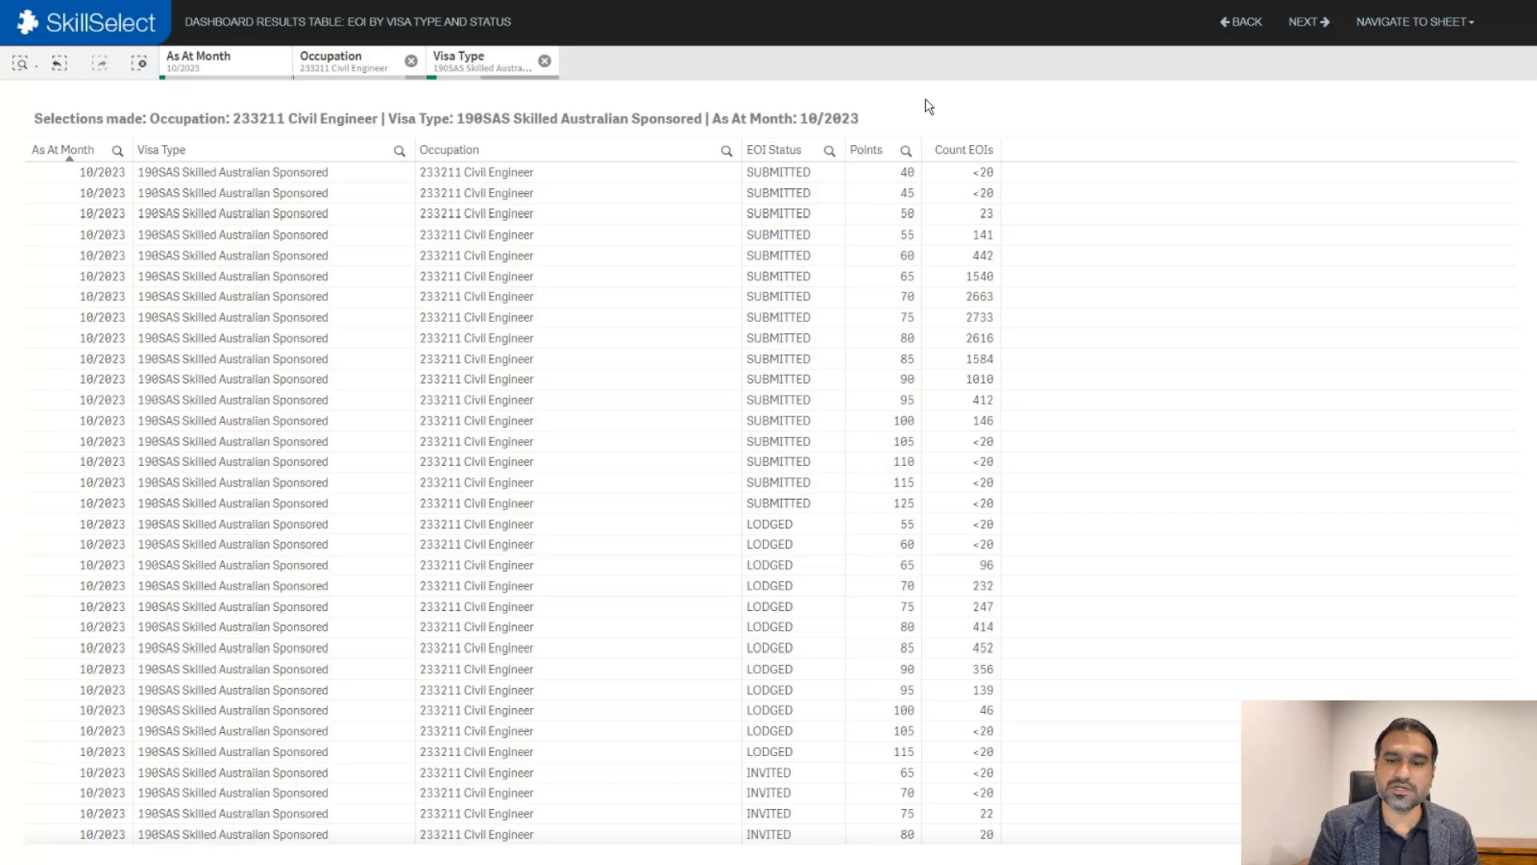
Replace the Occupations column with Nominated State in the EOI parameters and reopen the results table
{"action": "left_click", "coordinate": [1233, 19]}
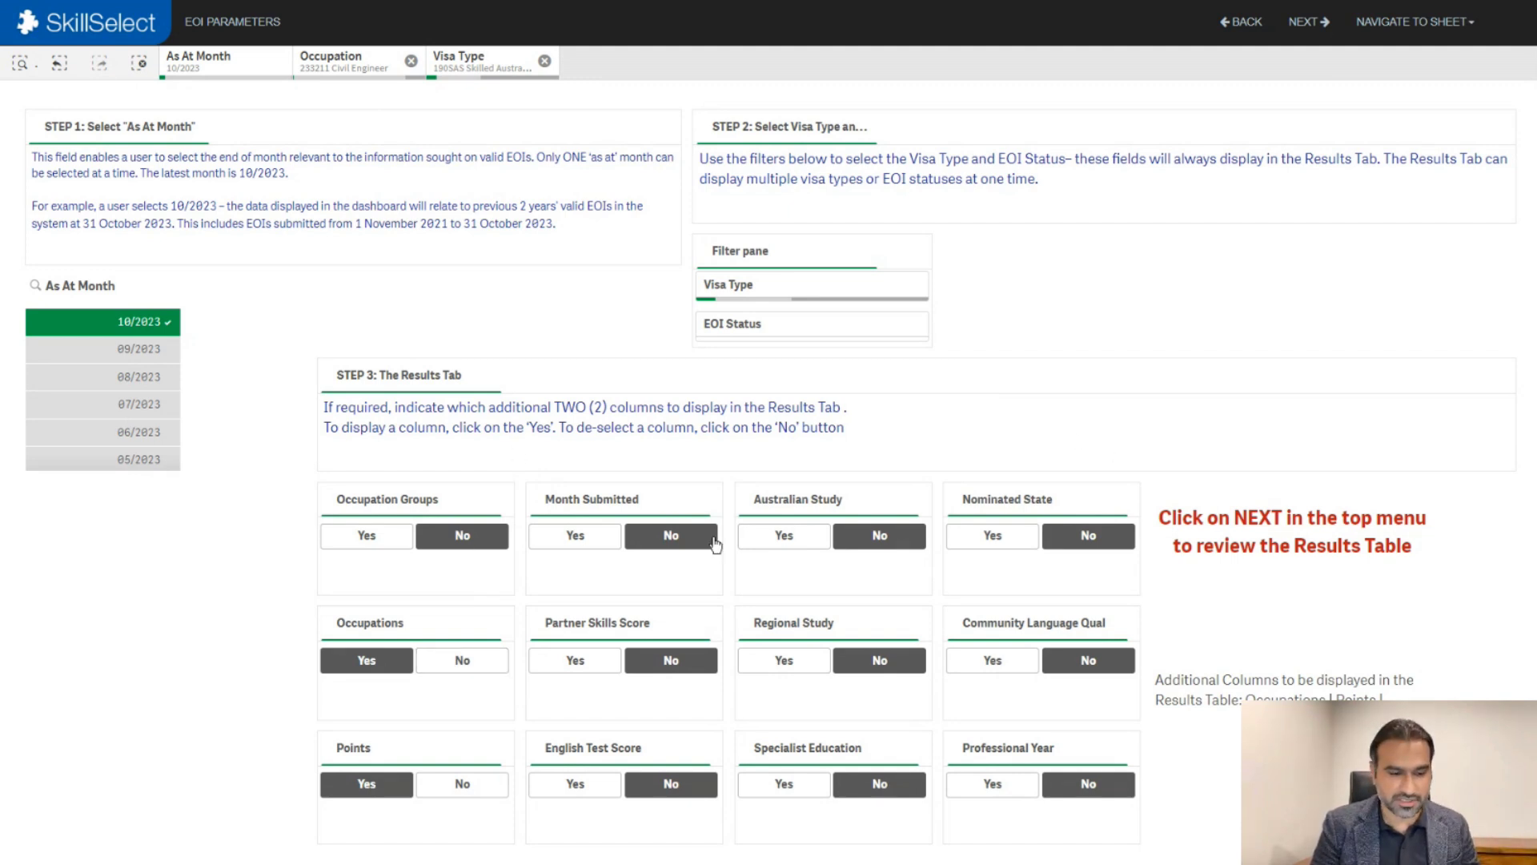
{"action": "left_click", "coordinate": [450, 663]}
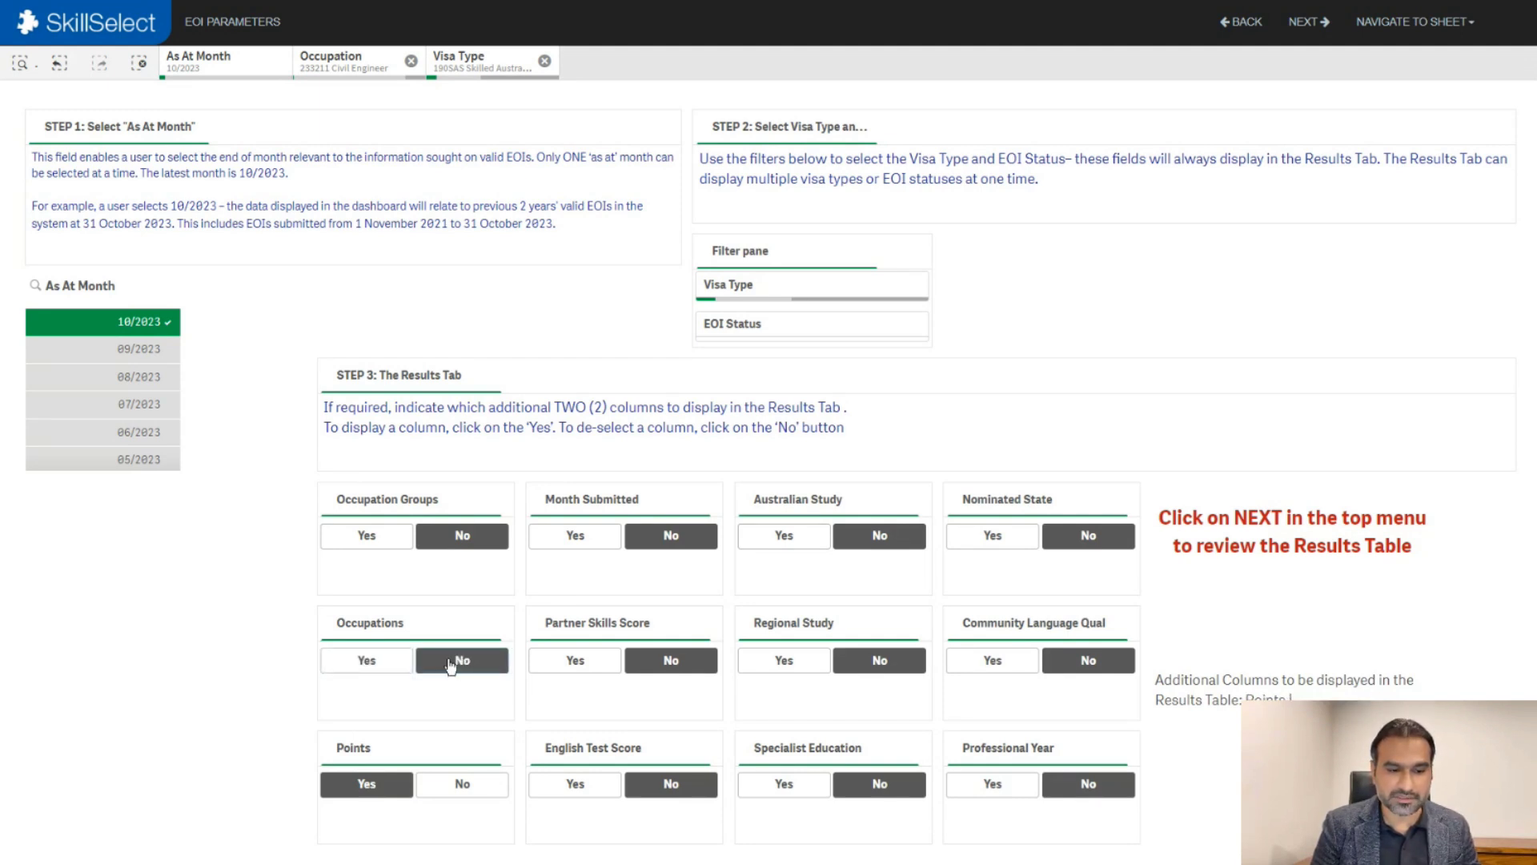
{"action": "left_click", "coordinate": [1011, 530]}
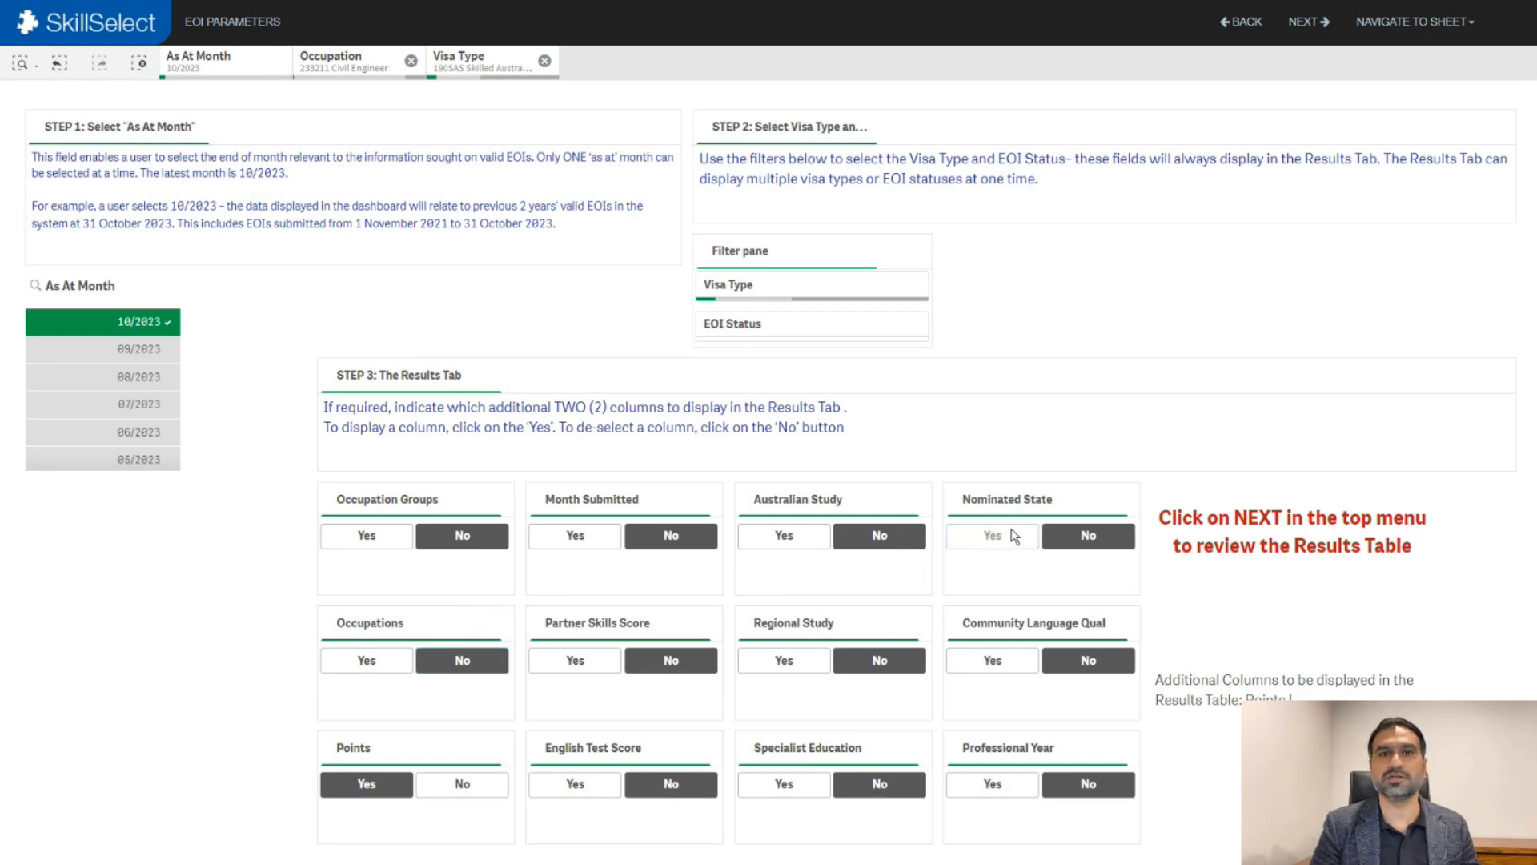
{"action": "left_click", "coordinate": [1323, 19]}
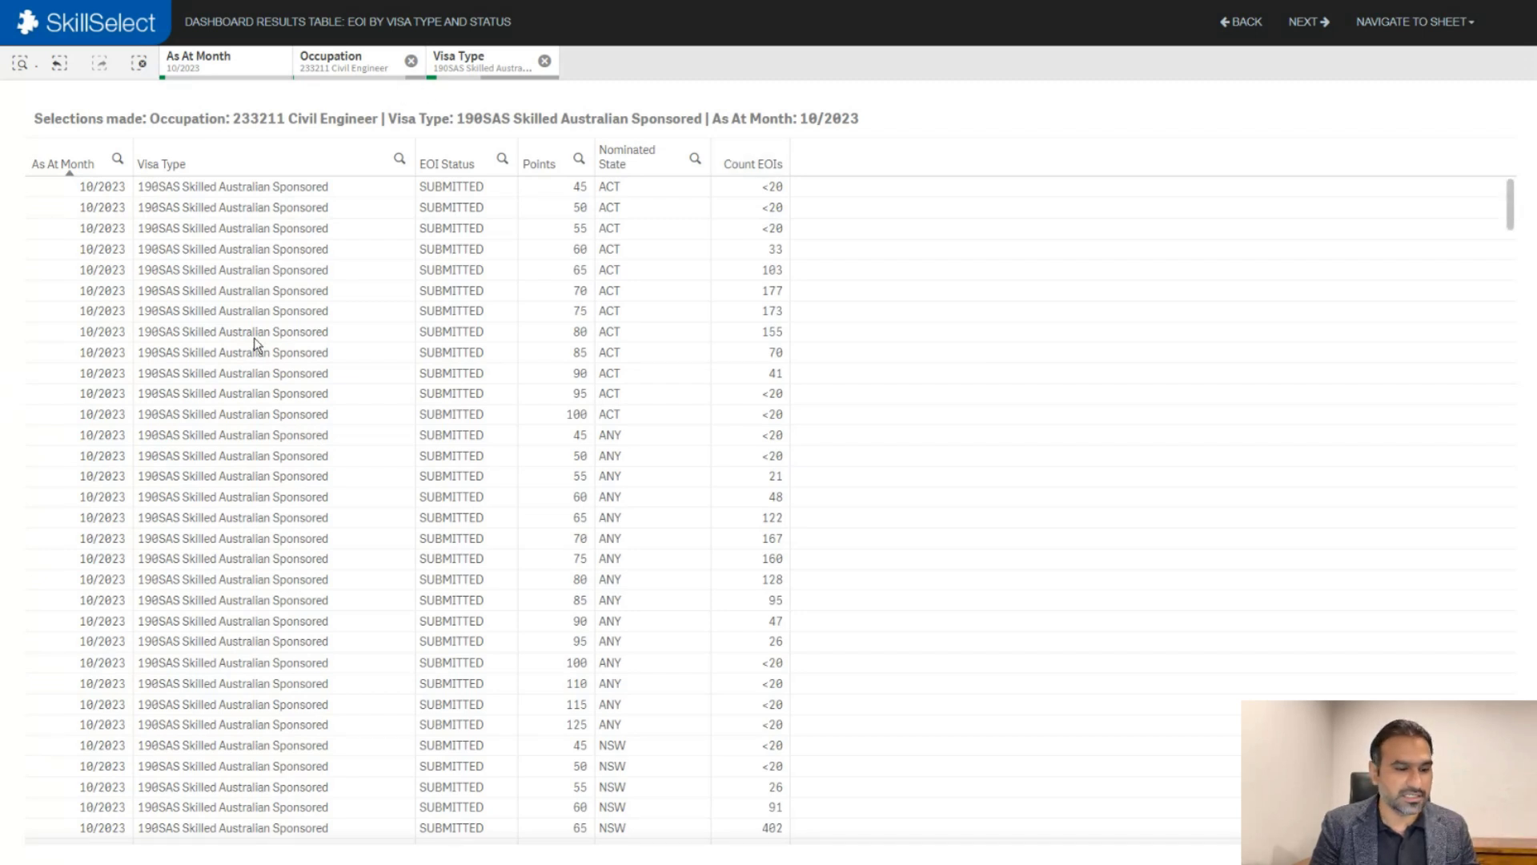
Search the Nominated State column for "nsw" and filter the table to NSW
{"action": "left_click", "coordinate": [694, 159]}
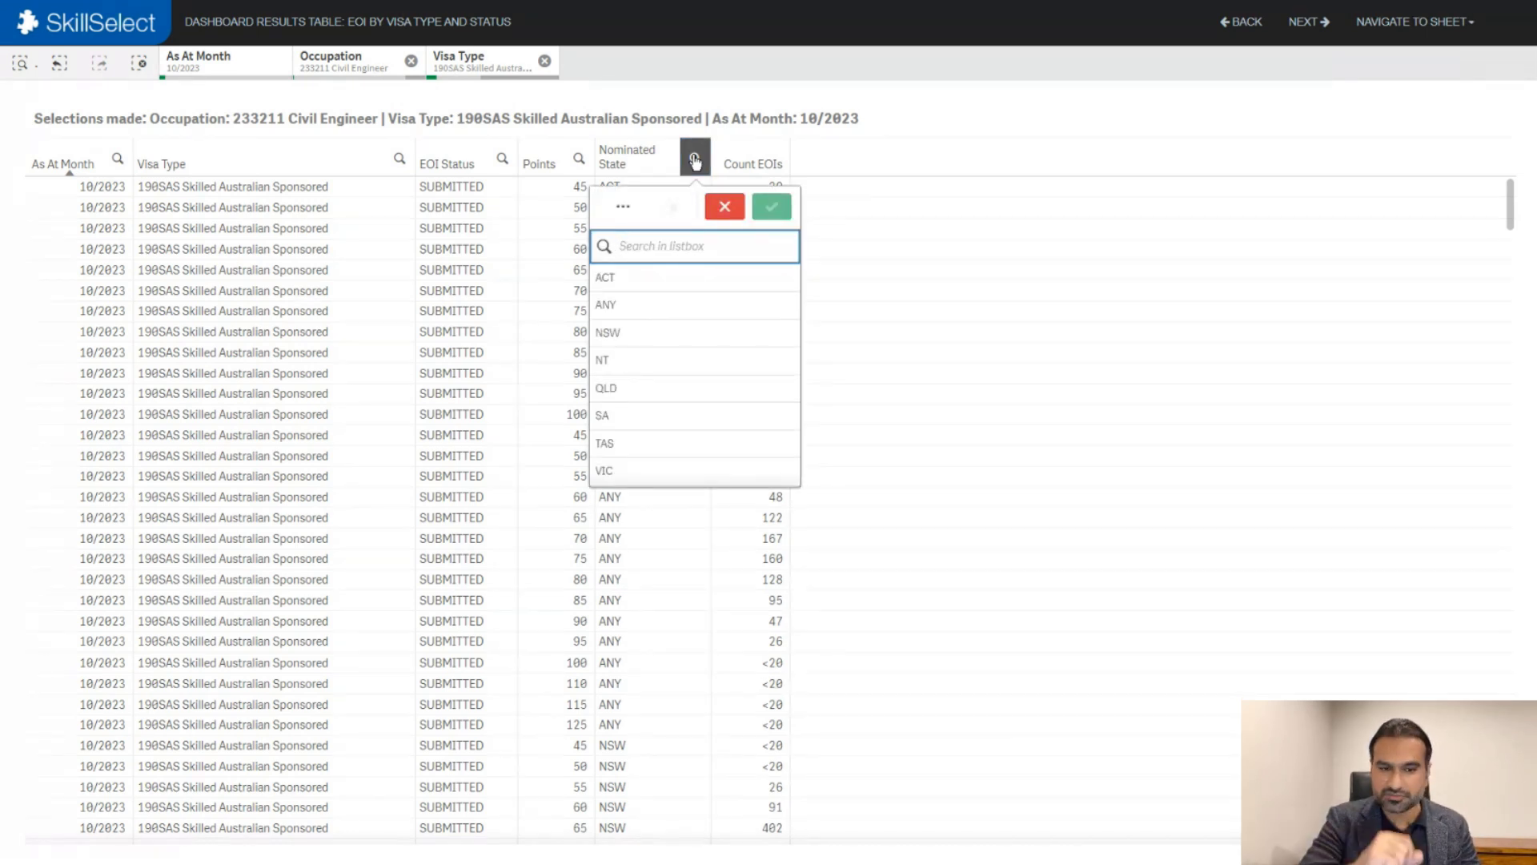
{"action": "type", "text": "nsw"}
{"action": "left_click", "coordinate": [725, 277]}
{"action": "left_click", "coordinate": [772, 207]}
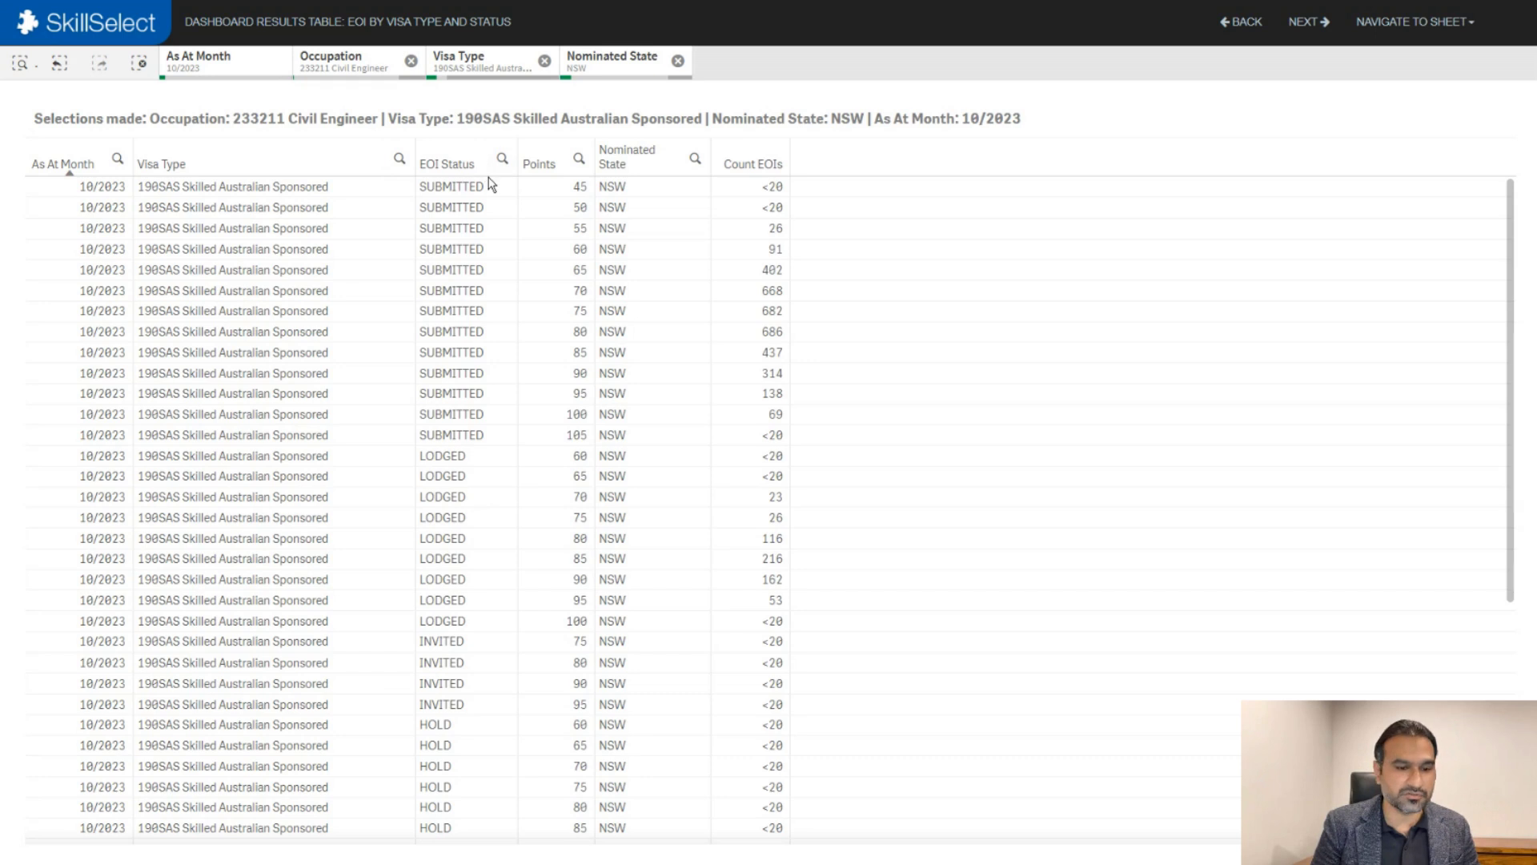
Examine the NSW EOI counts by points across the submitted, lodged, invited, hold and closed statuses
{"action": "scroll", "coordinate": [502, 390], "scroll_direction": "down", "scroll_amount": 5}
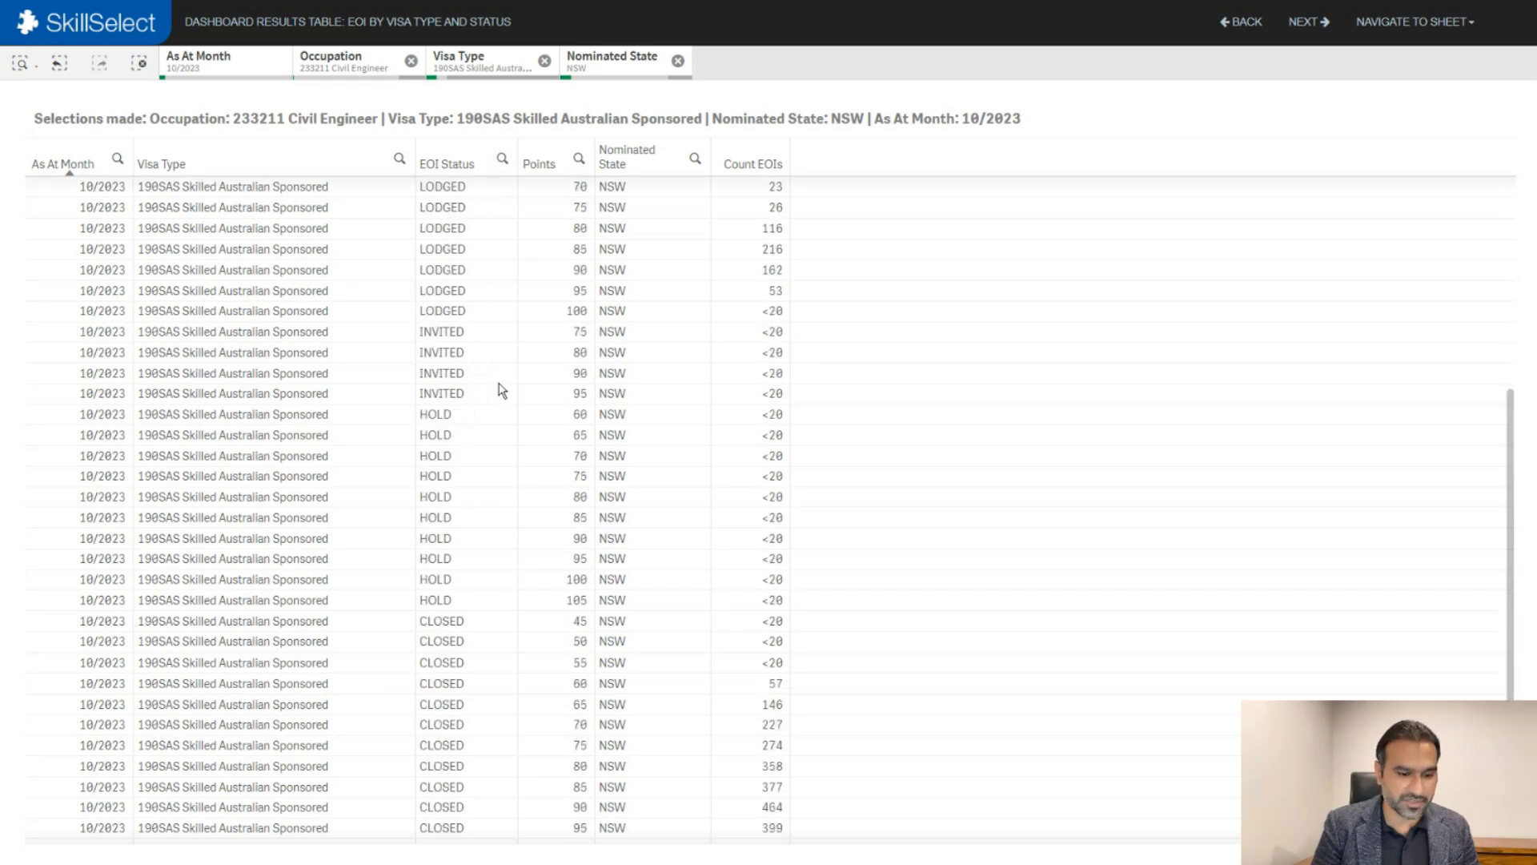
{"action": "scroll", "coordinate": [502, 390], "scroll_direction": "up", "scroll_amount": 5}
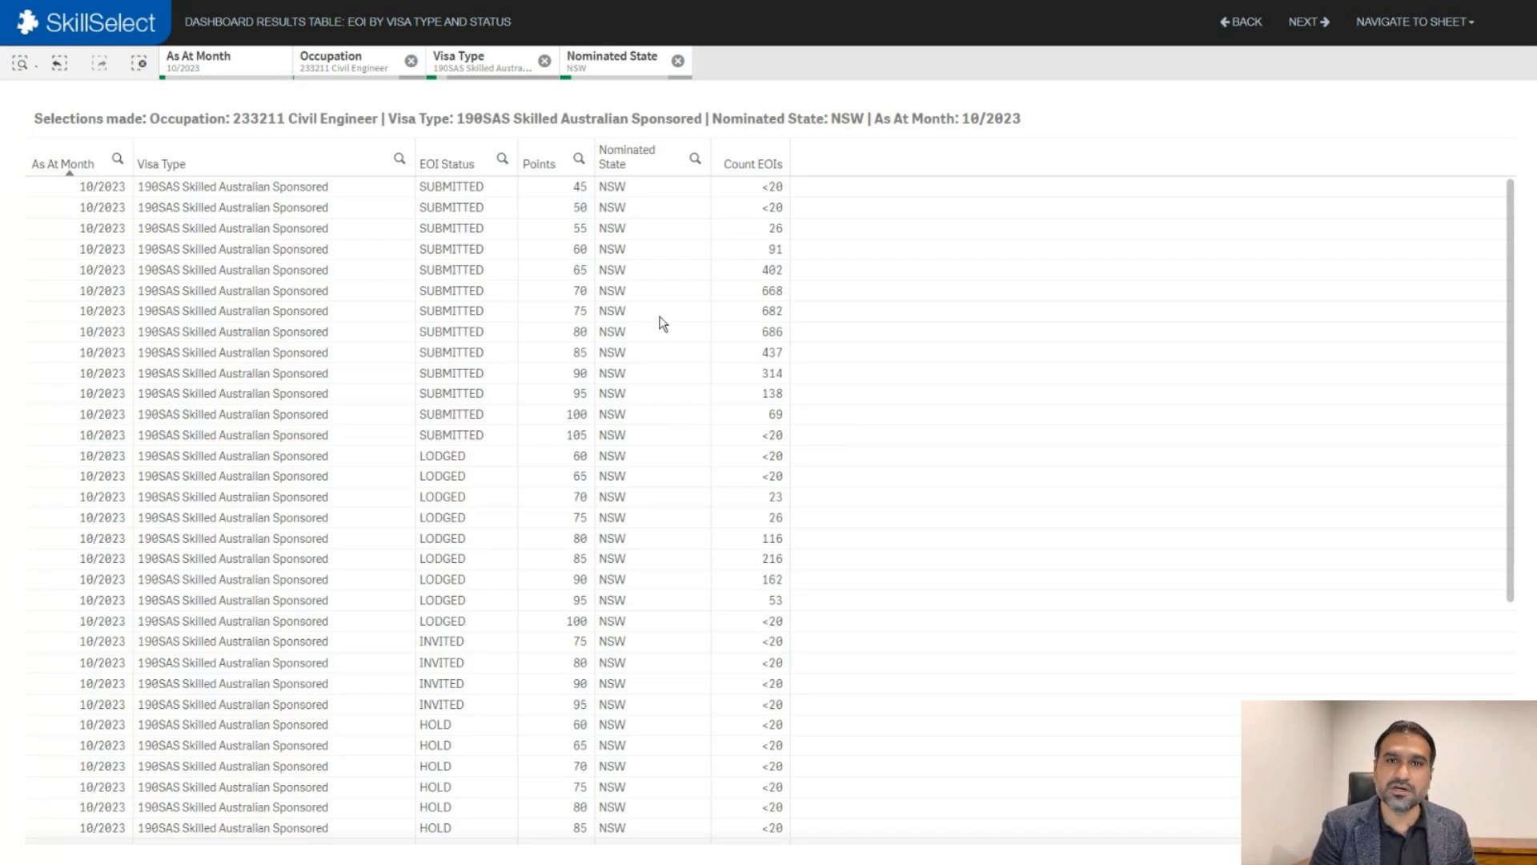
{"action": "scroll", "coordinate": [660, 323], "scroll_direction": "down", "scroll_amount": 4}
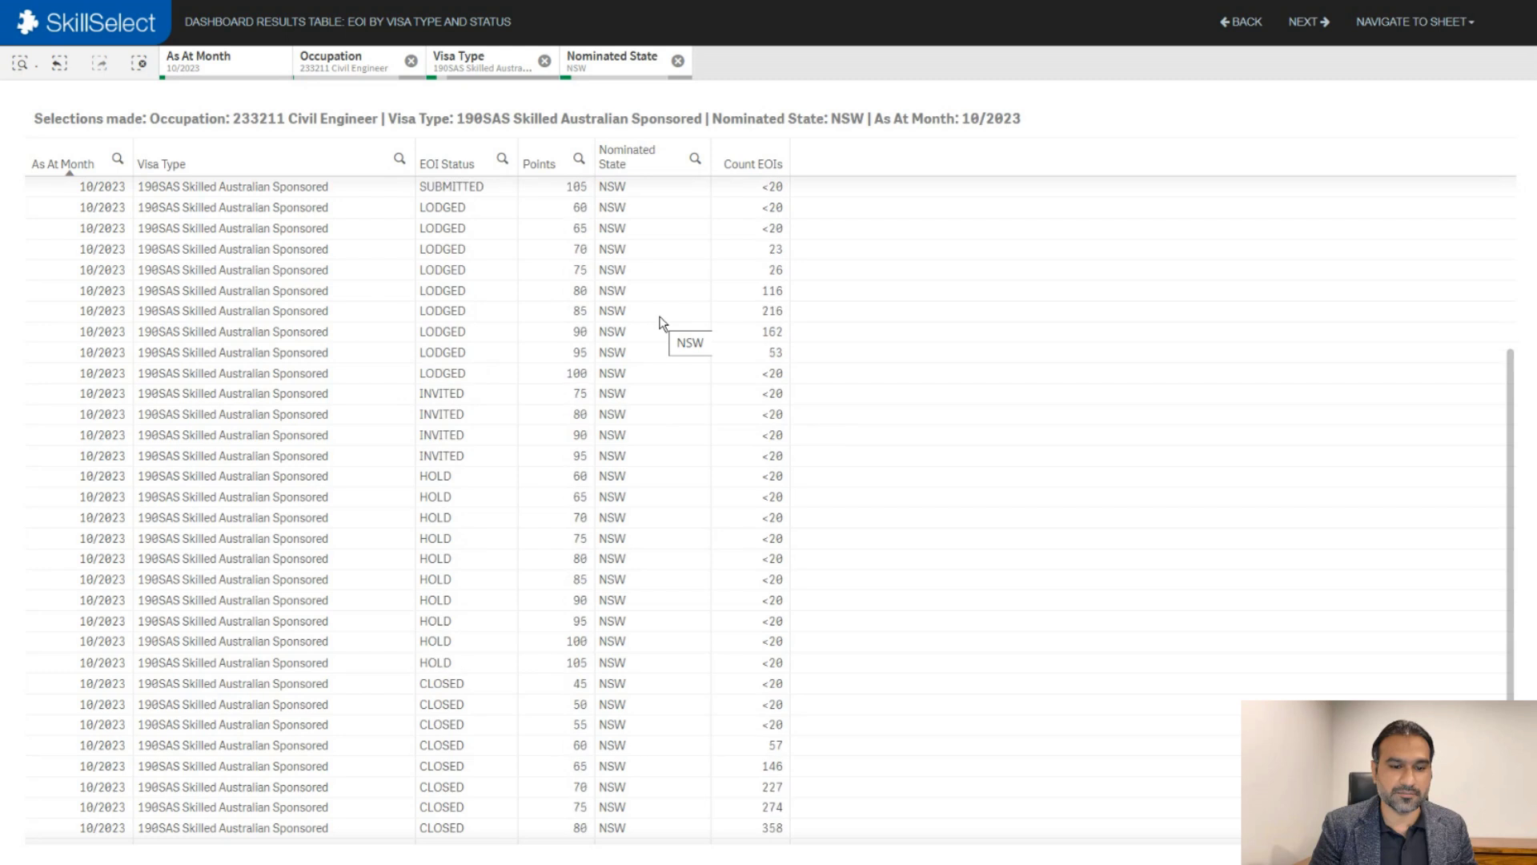
{"action": "scroll", "coordinate": [661, 322], "scroll_direction": "up", "scroll_amount": 4}
{"action": "scroll", "coordinate": [559, 442], "scroll_direction": "down", "scroll_amount": 3}
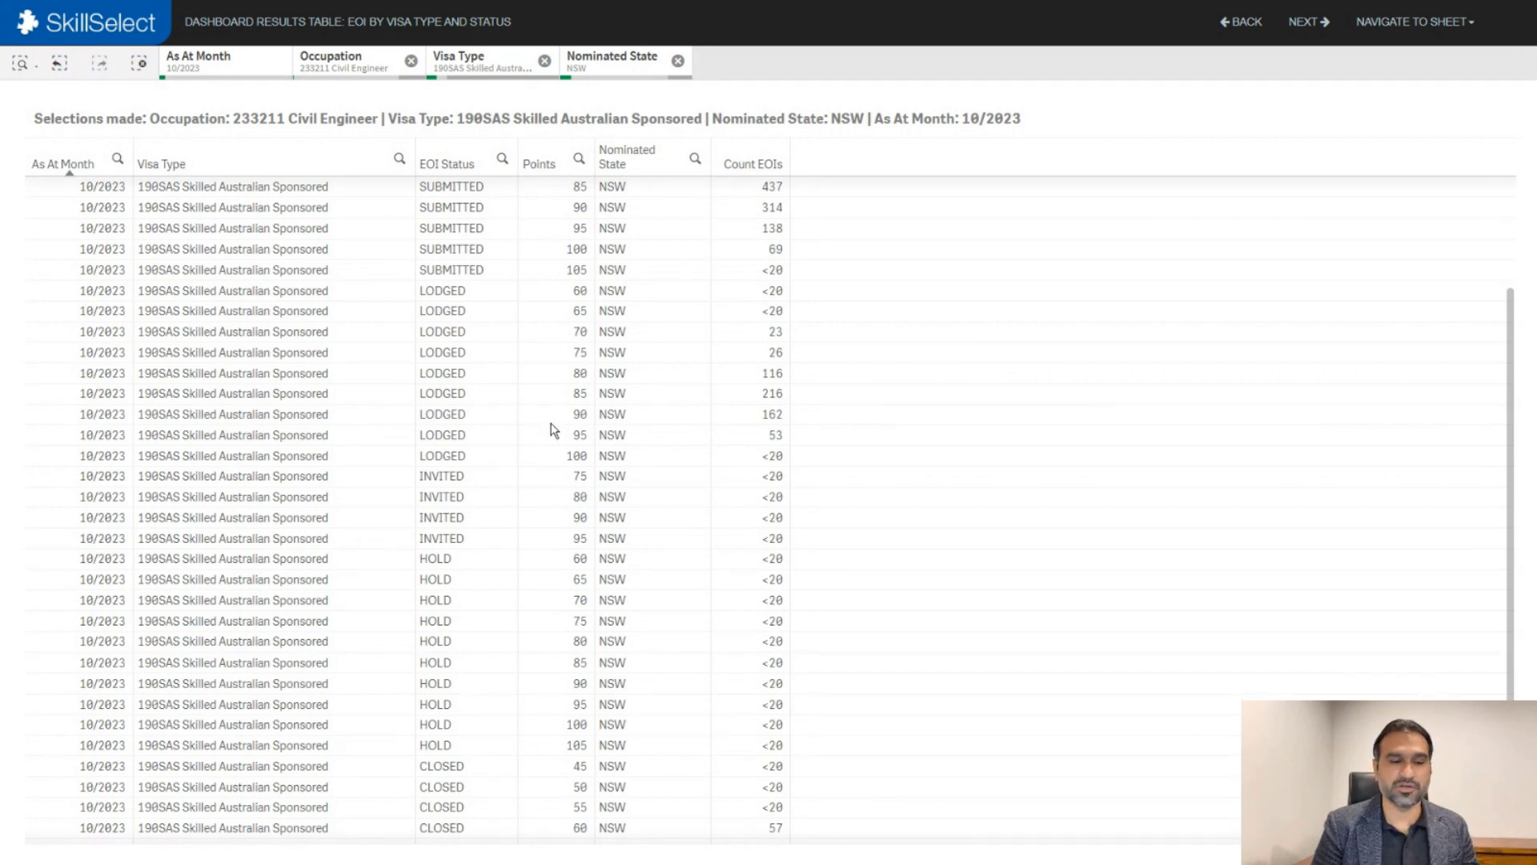
{"action": "scroll", "coordinate": [552, 430], "scroll_direction": "down", "scroll_amount": 2}
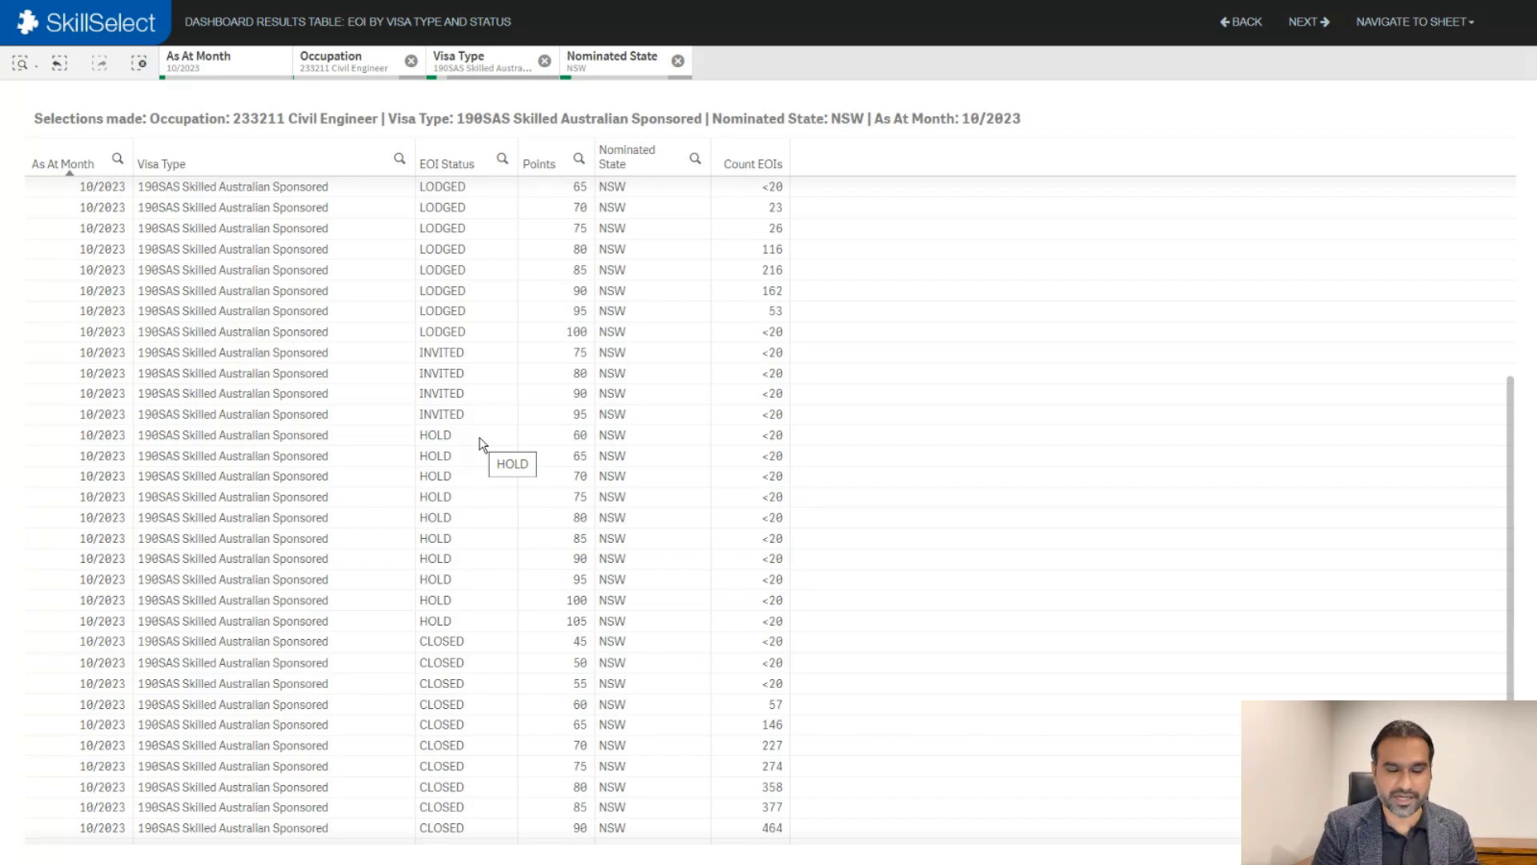
{"action": "scroll", "coordinate": [481, 442], "scroll_direction": "down", "scroll_amount": 2}
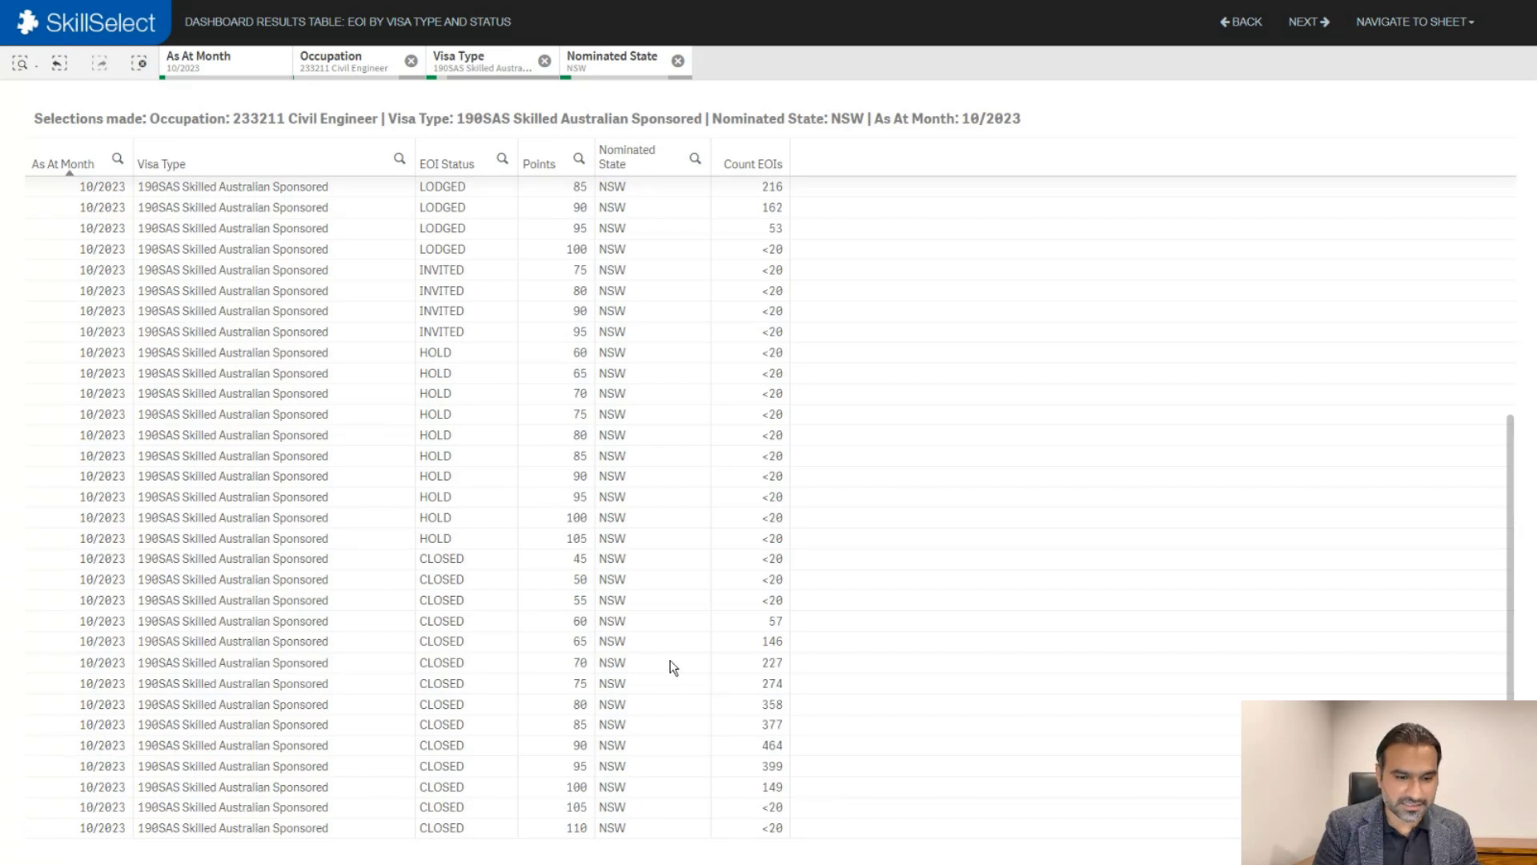
{"action": "scroll", "coordinate": [673, 667], "scroll_direction": "up", "scroll_amount": 5}
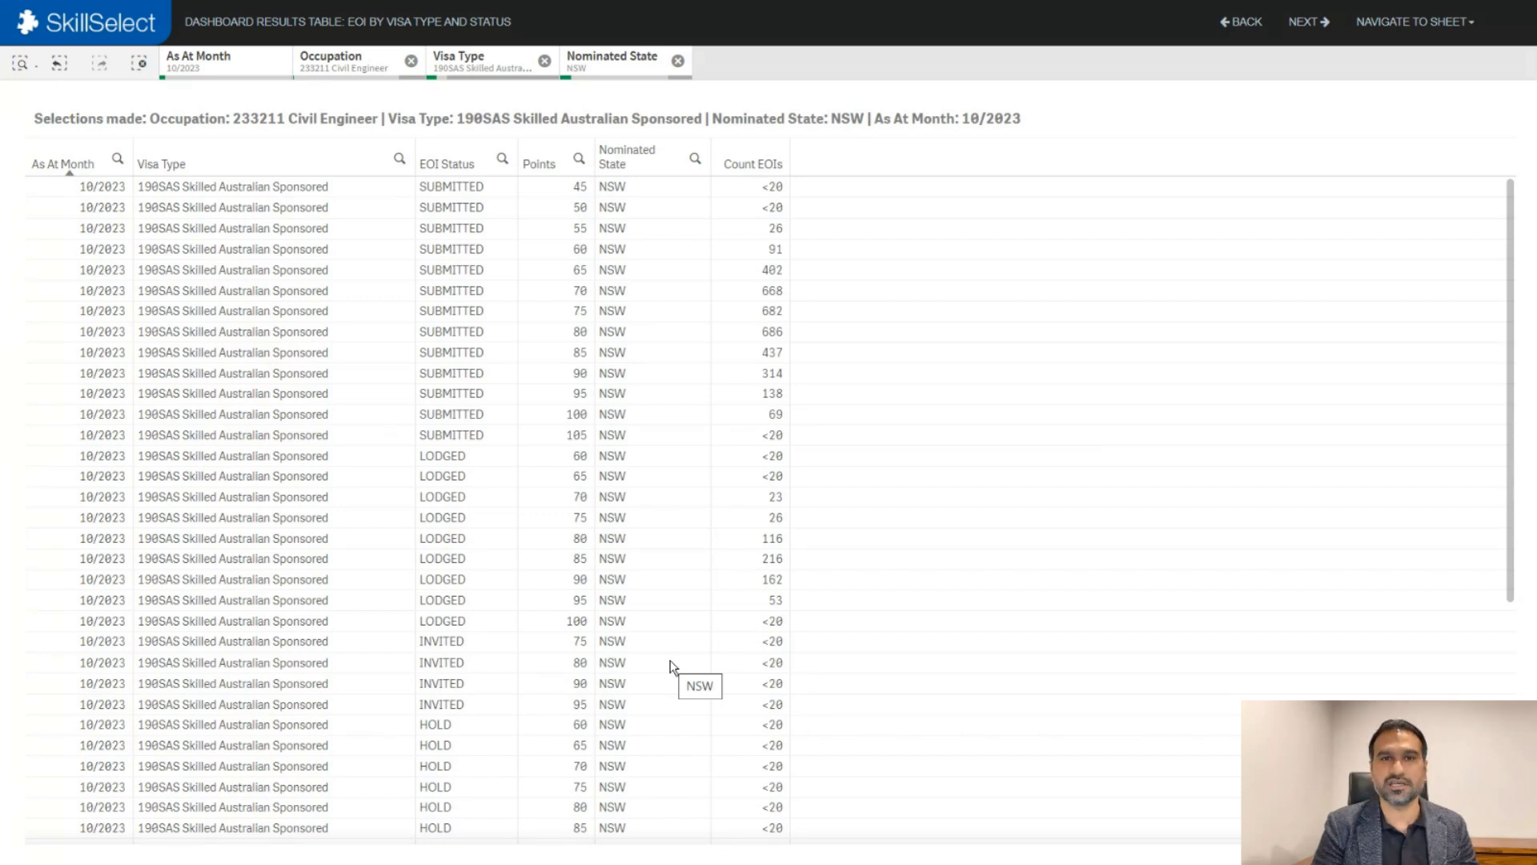
Switch the Nominated State filter from NSW to QLD
{"action": "left_click", "coordinate": [693, 159]}
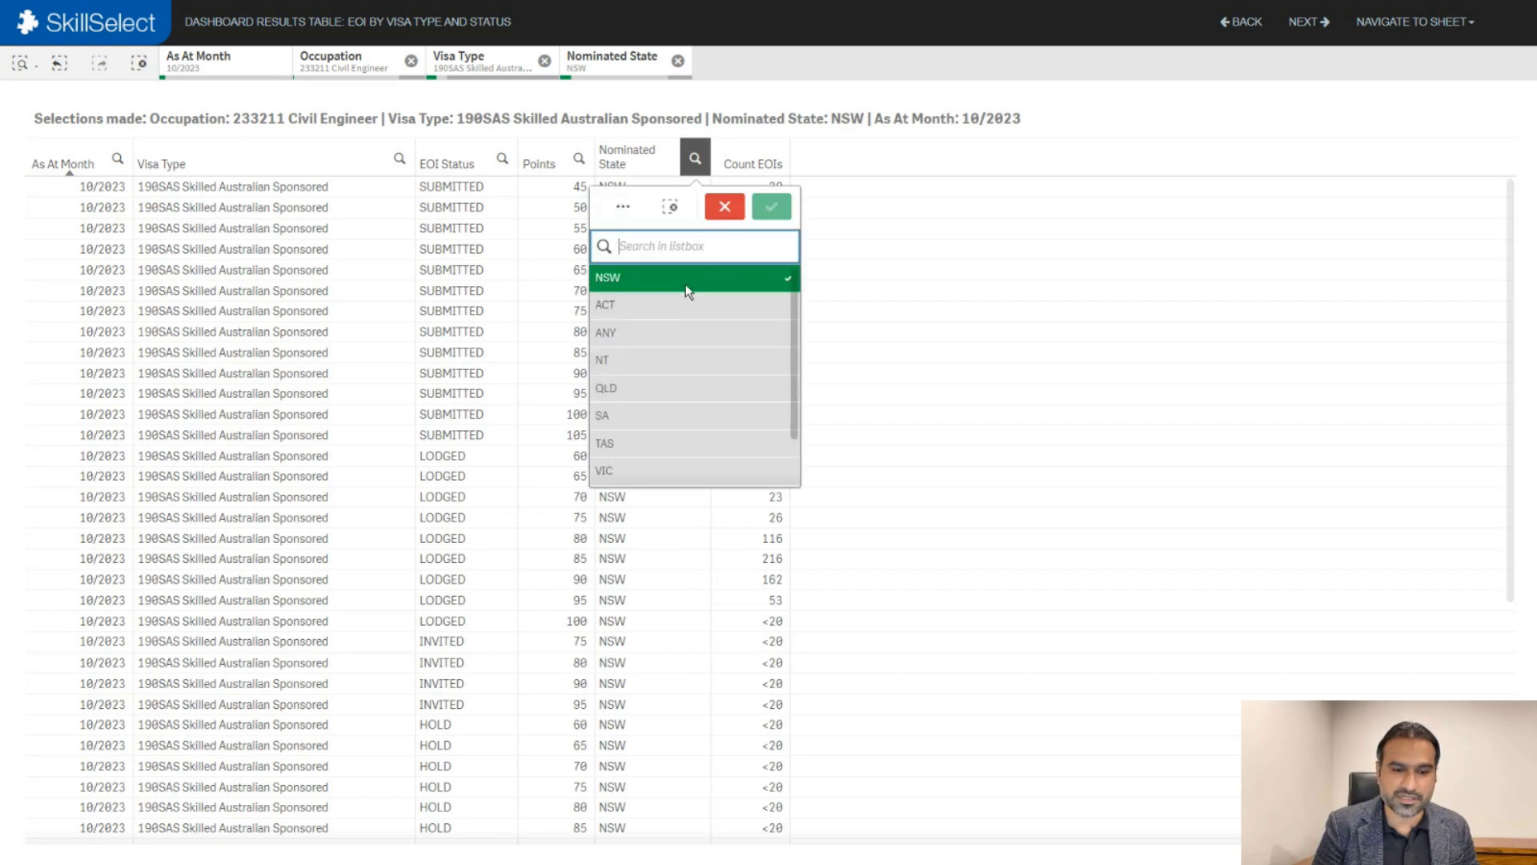
{"action": "left_click", "coordinate": [686, 280]}
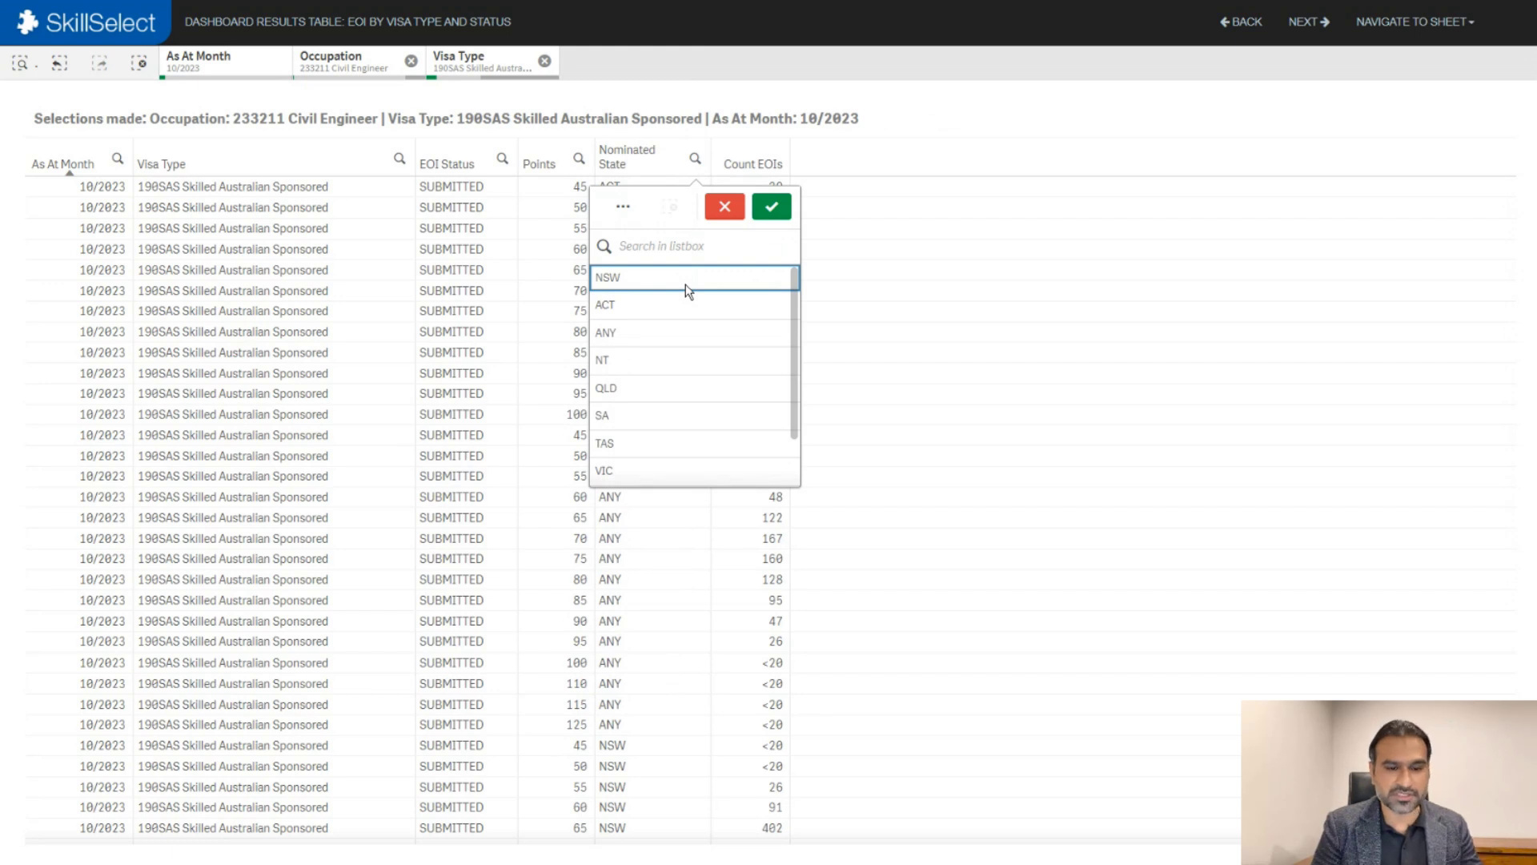
{"action": "left_click", "coordinate": [666, 383]}
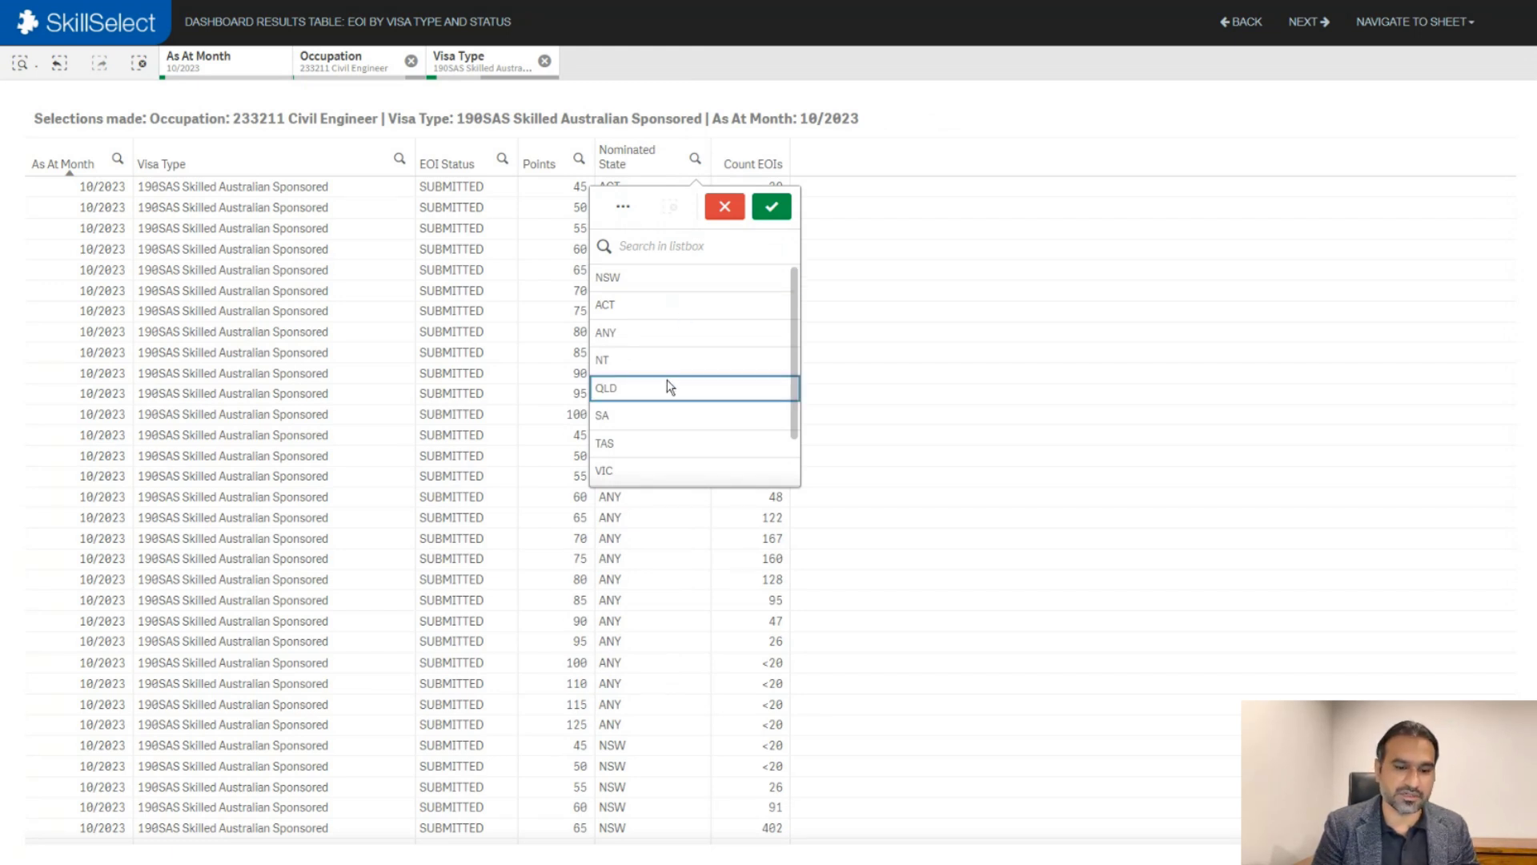
{"action": "left_click", "coordinate": [772, 206]}
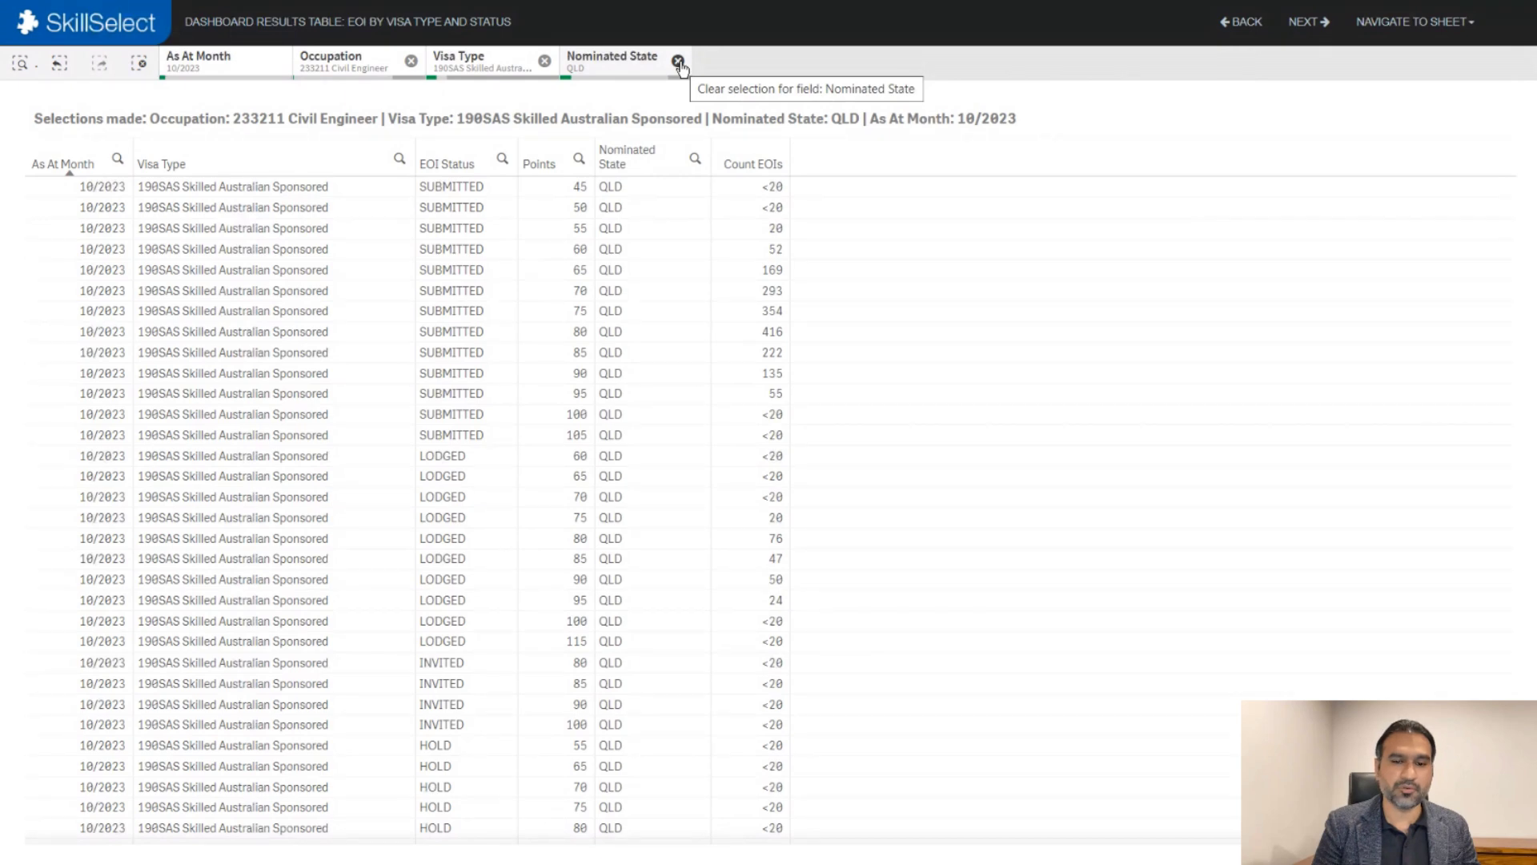
Return to the EOI parameters sheet and clear the Nominated State, Visa Type and Occupation selections
{"action": "left_click", "coordinate": [1229, 36]}
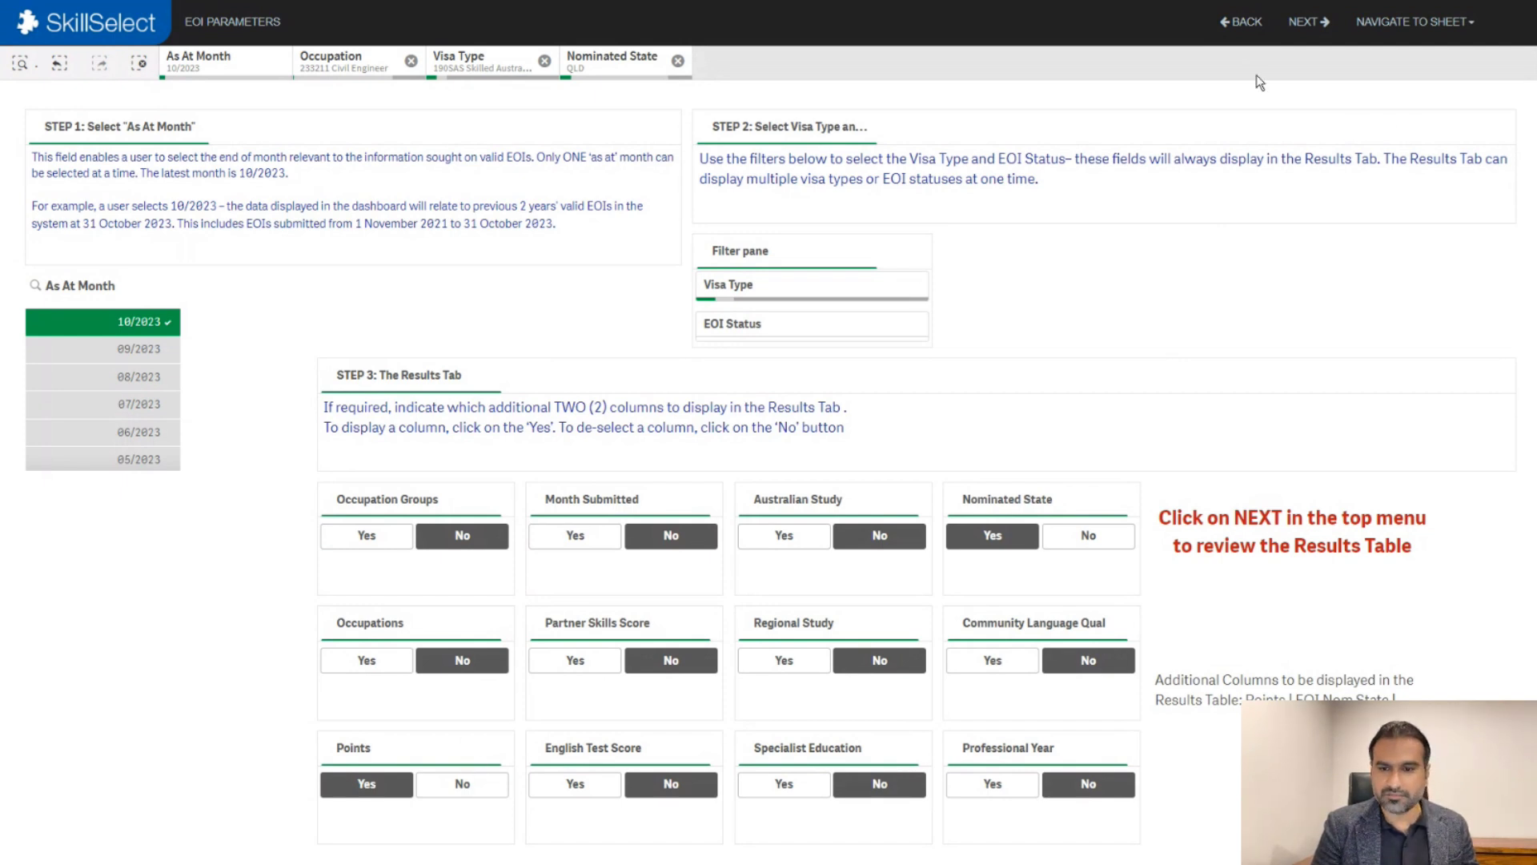
{"action": "left_click", "coordinate": [678, 63]}
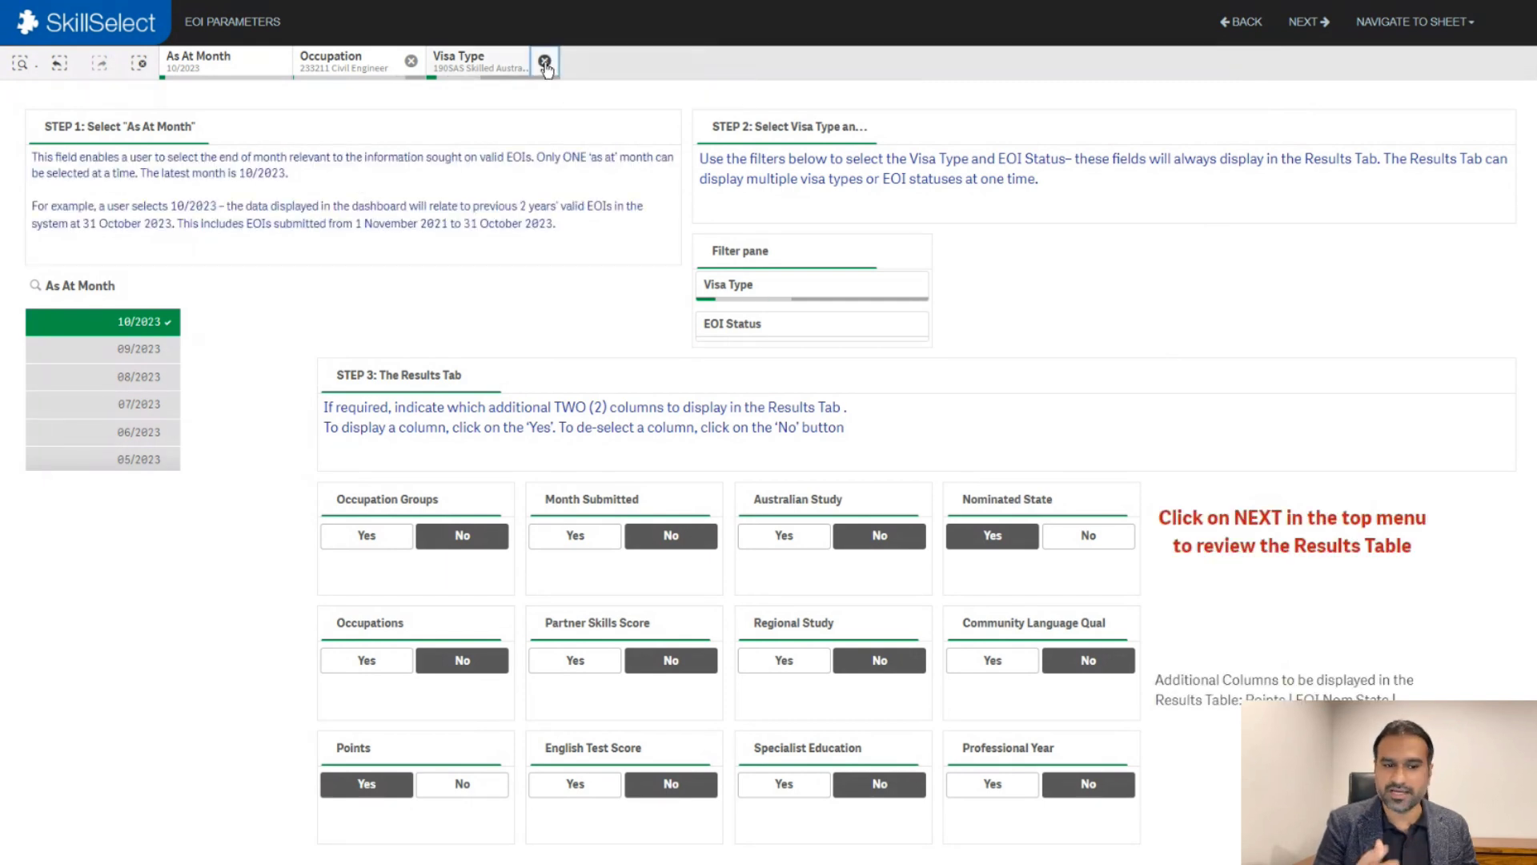
{"action": "left_click", "coordinate": [545, 64]}
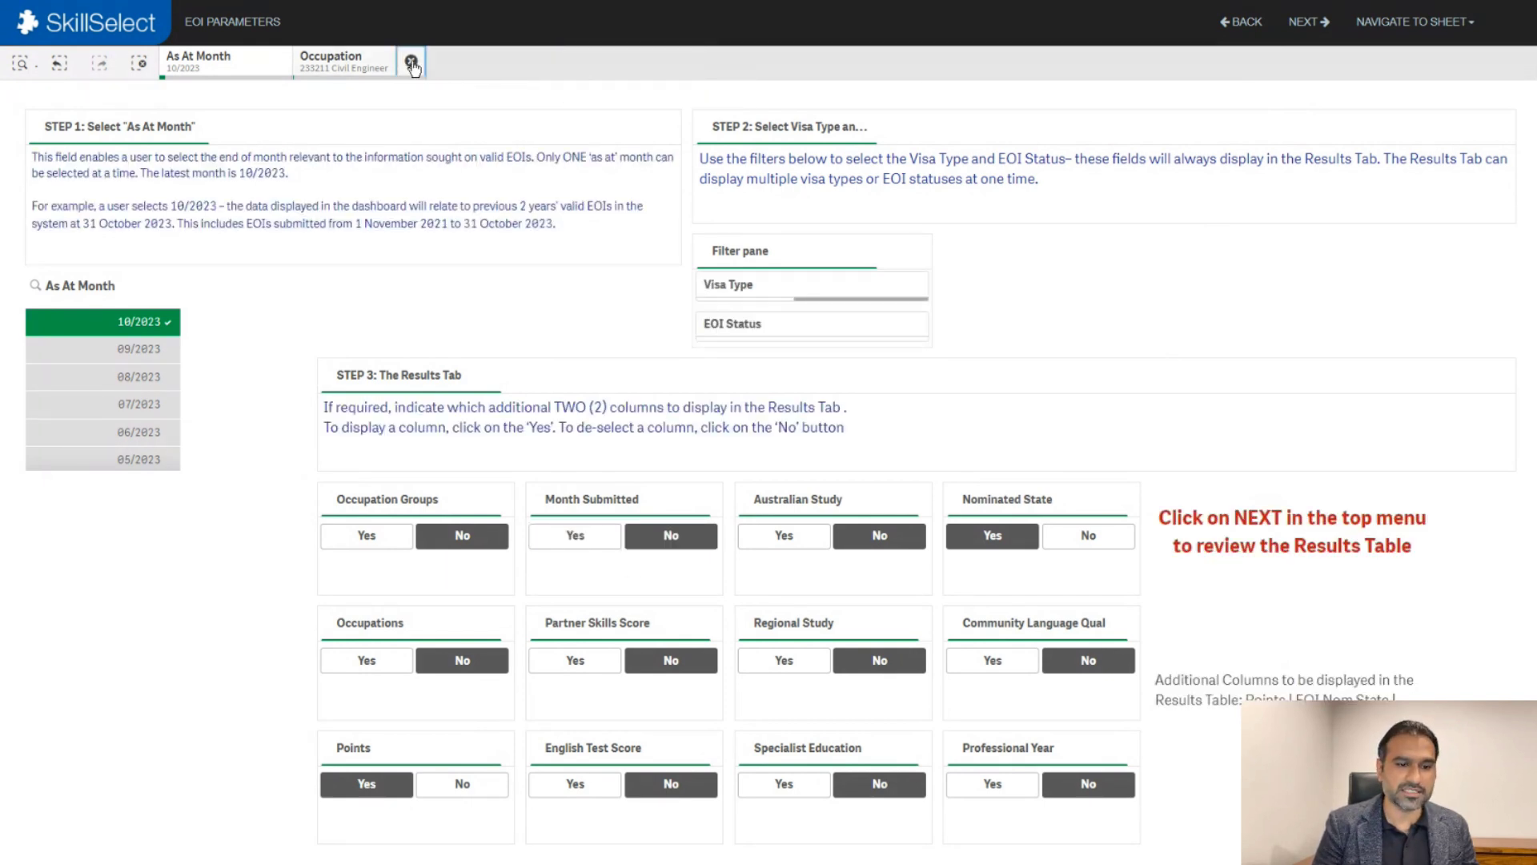
{"action": "left_click", "coordinate": [412, 65]}
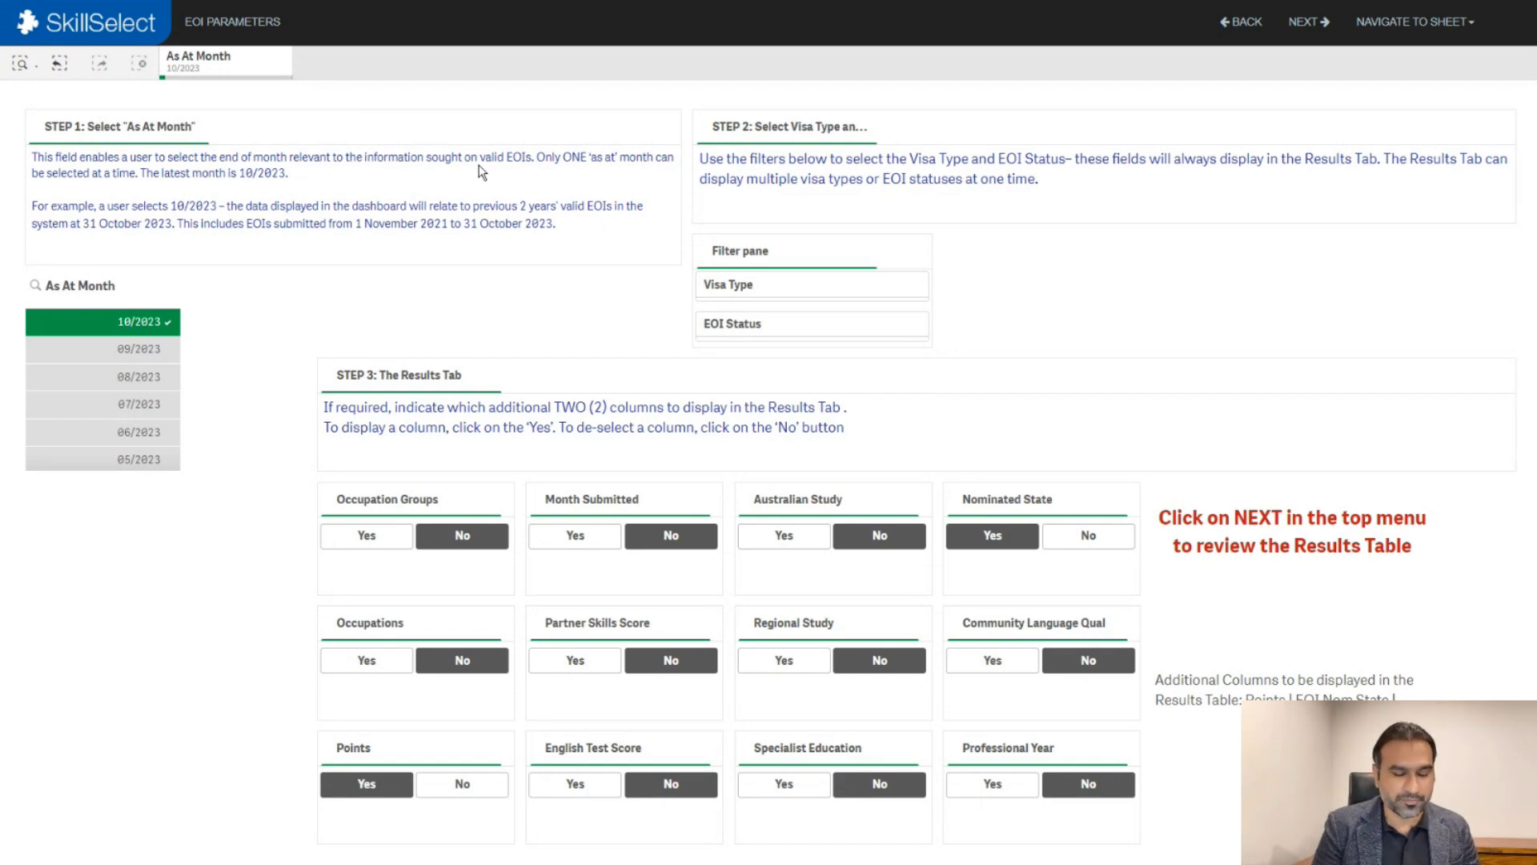
Turn off the Points and Nominated State columns in the EOI parameters and reopen the results table
{"action": "left_click", "coordinate": [461, 784]}
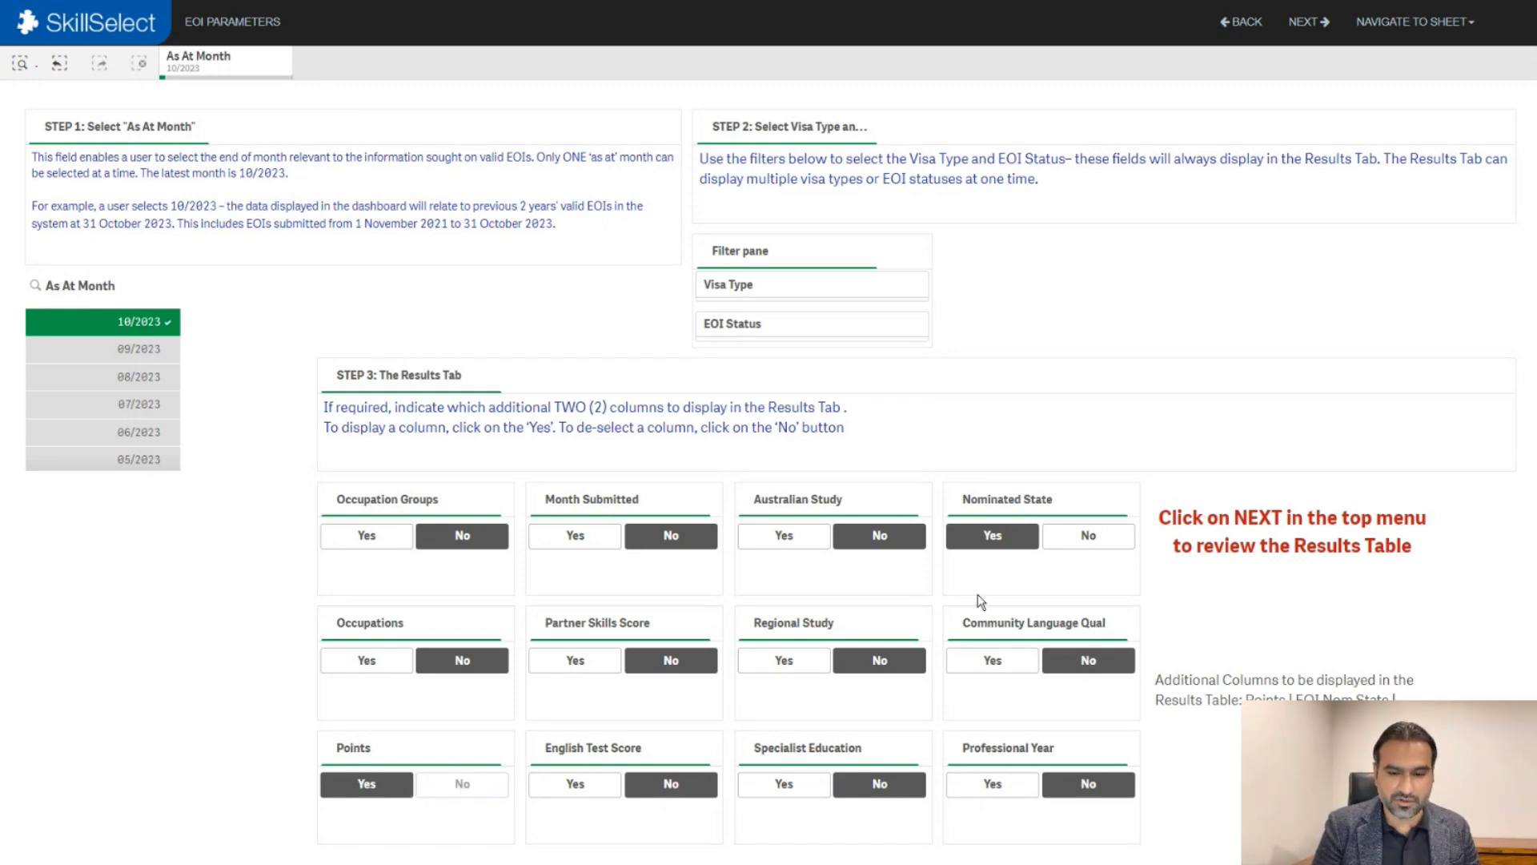
{"action": "left_click", "coordinate": [1112, 551]}
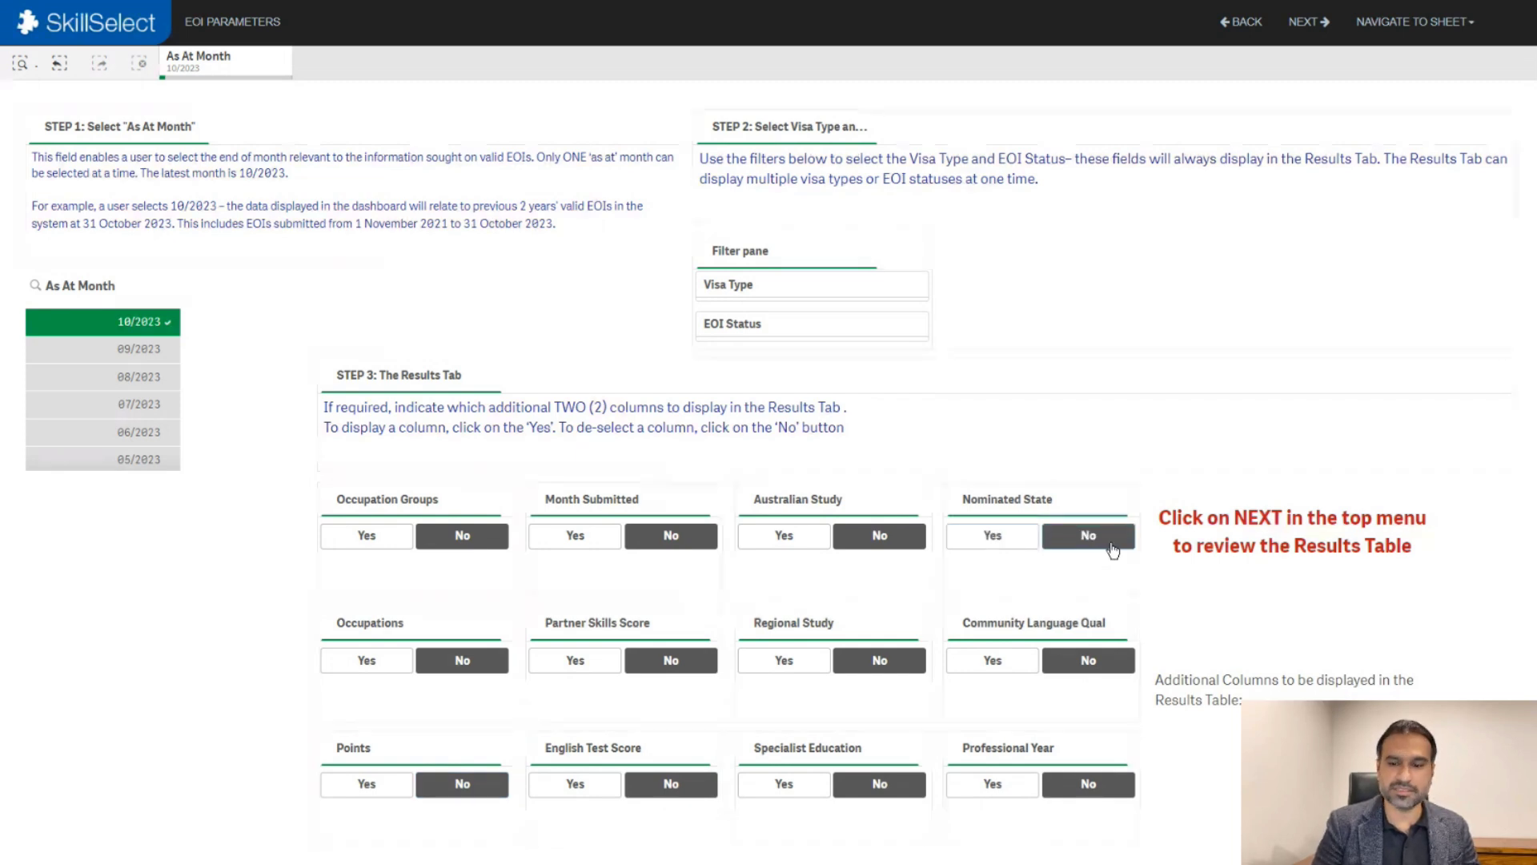
{"action": "left_click", "coordinate": [1311, 24]}
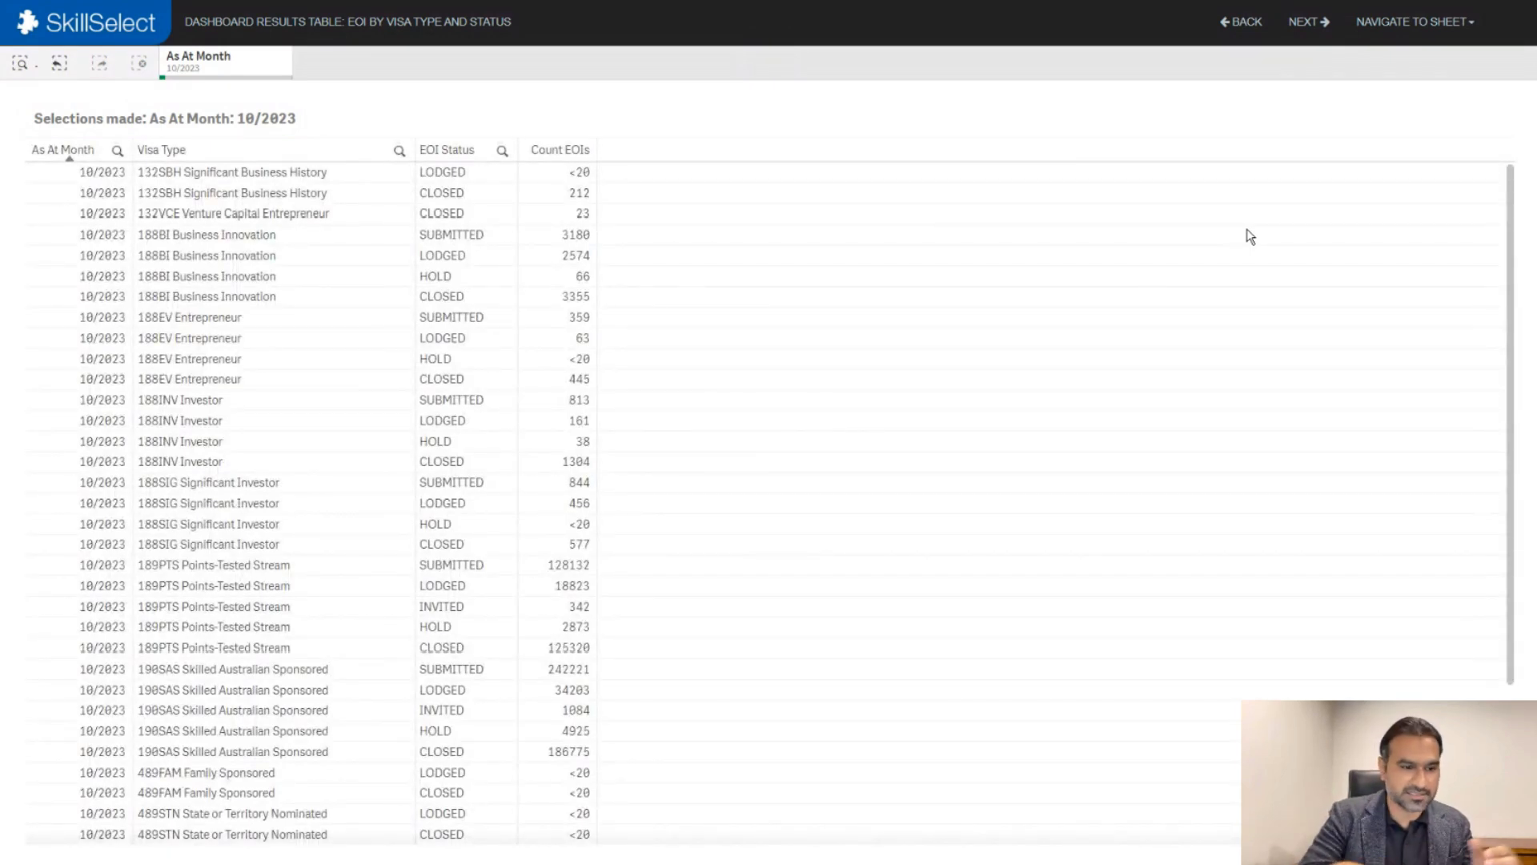
Search the Visa Type column for "190" and filter the table to 190SAS Skilled Australian Sponsored
{"action": "left_click", "coordinate": [400, 152]}
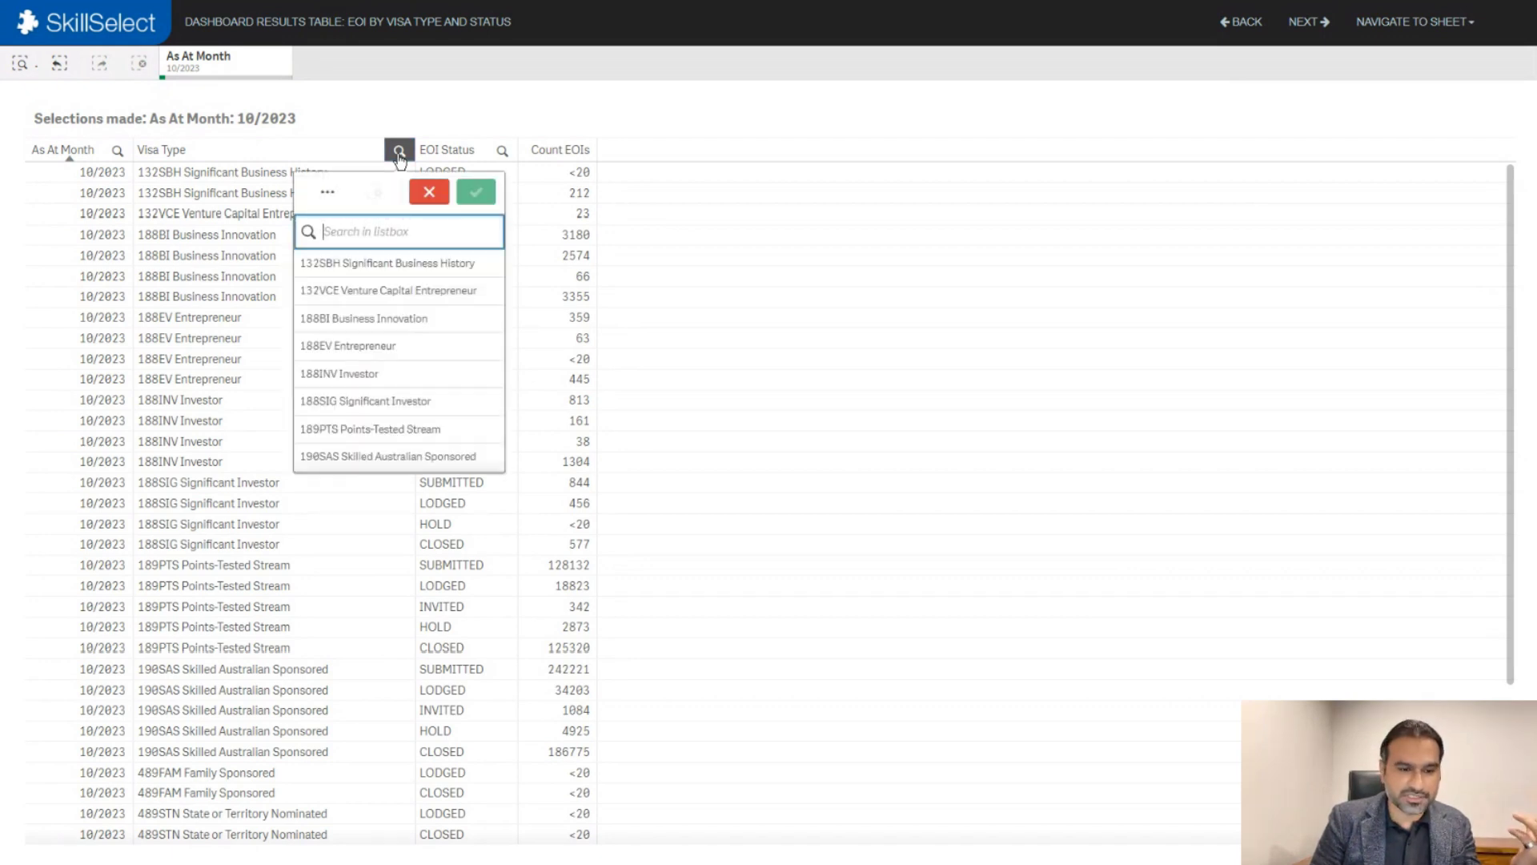
{"action": "type", "text": "190"}
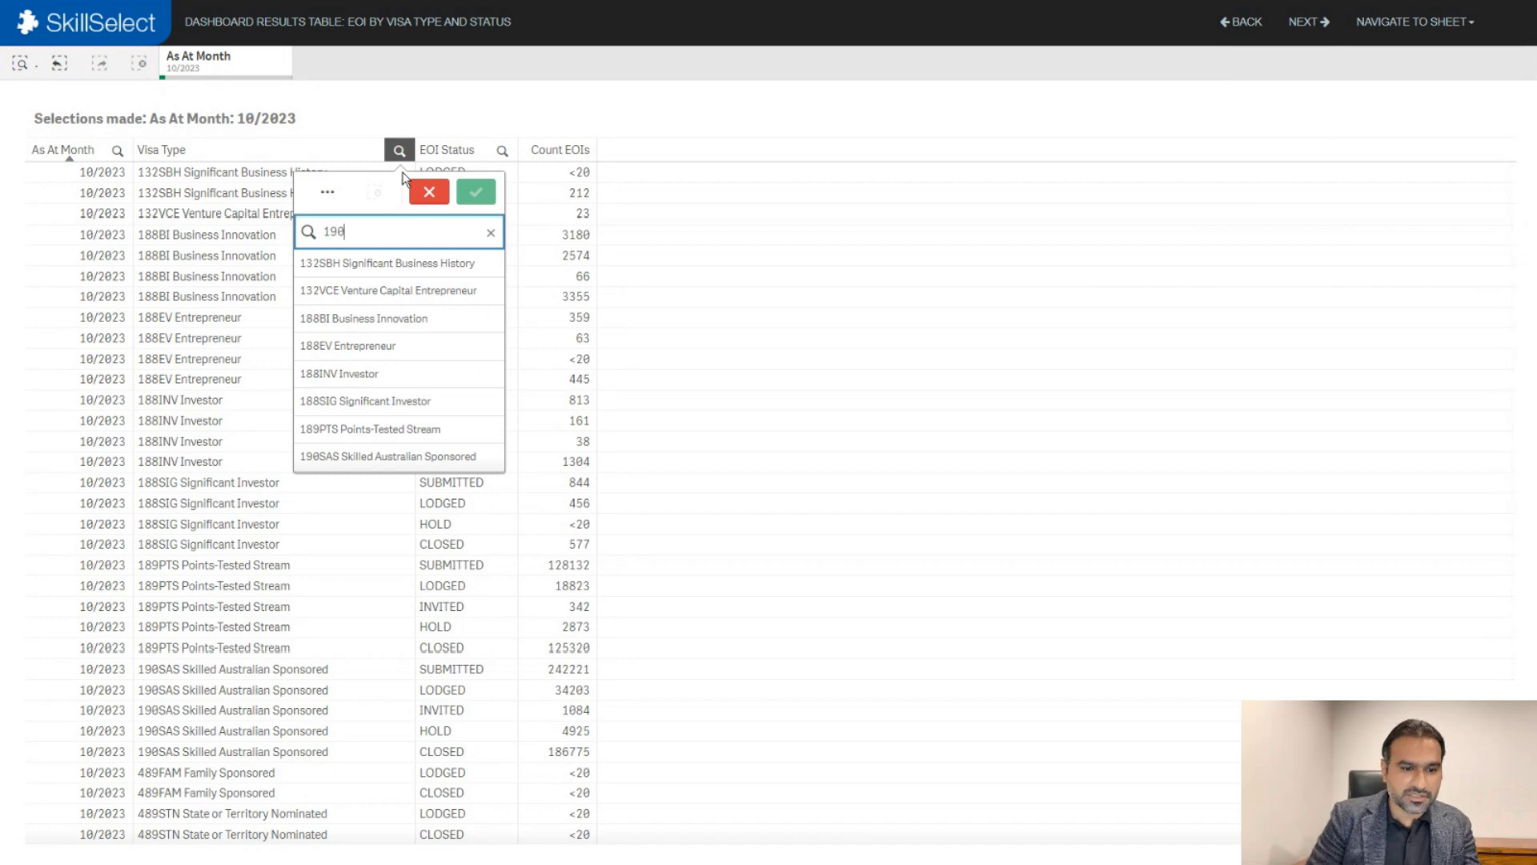
{"action": "left_click", "coordinate": [442, 266]}
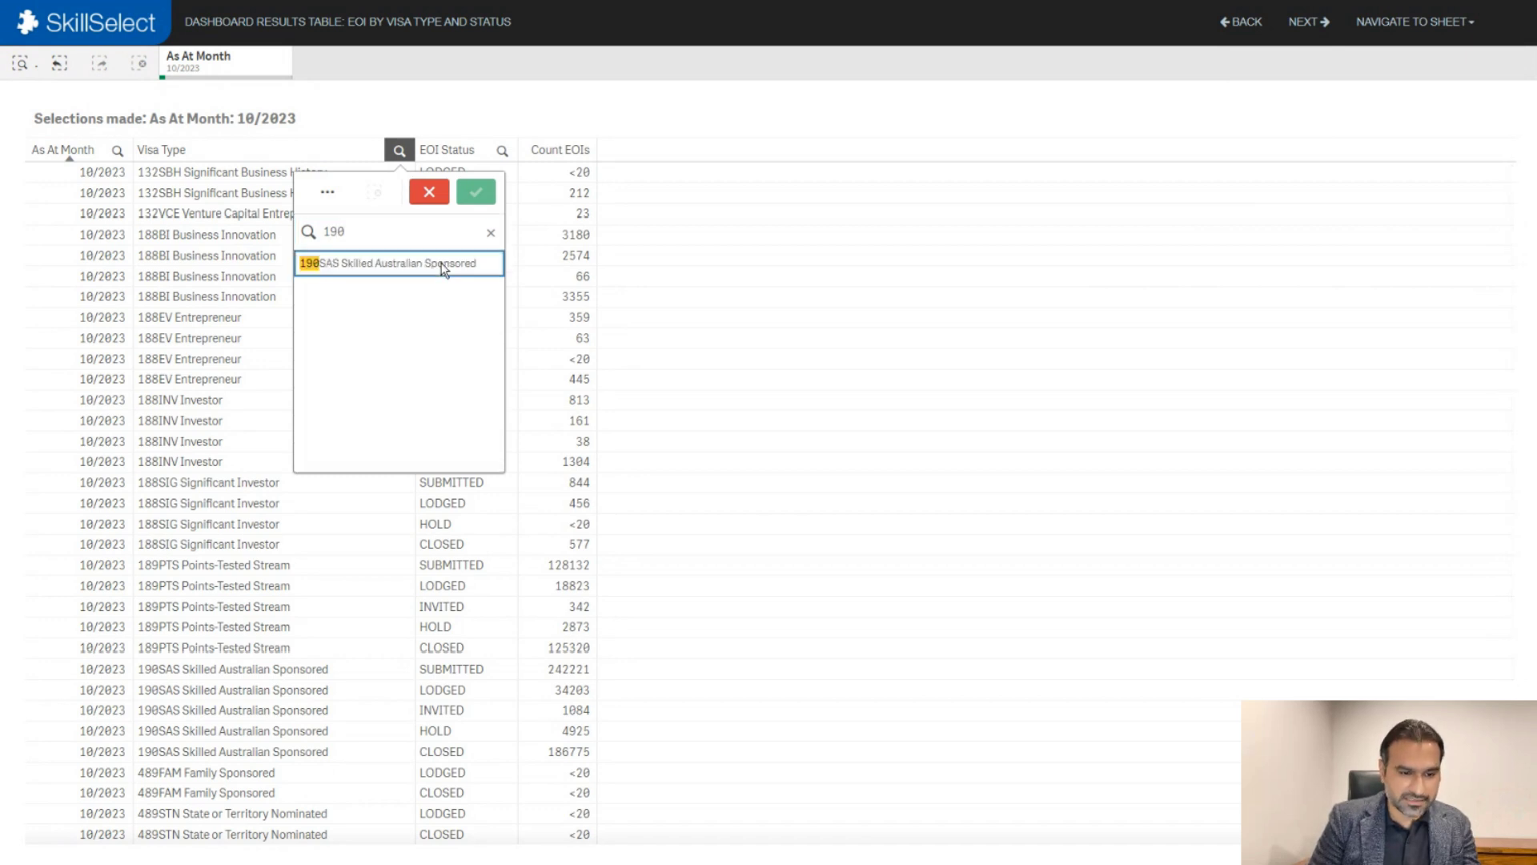
{"action": "left_click", "coordinate": [474, 200]}
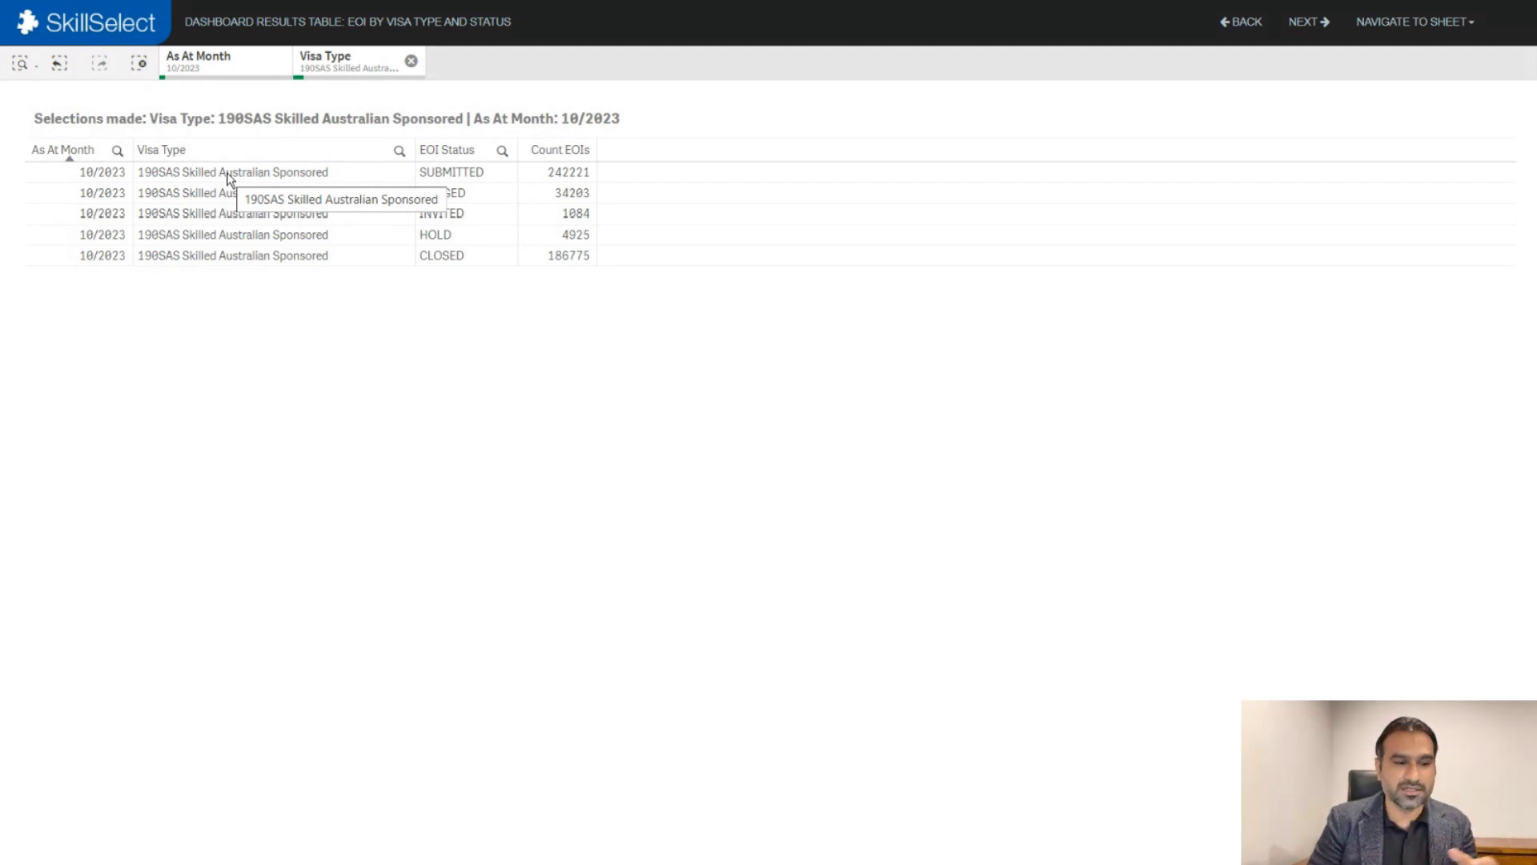
Replace the 190SAS visa filter by searching for "491" and keeping only 491SNR State or Territory Nominated - Regional
{"action": "left_click", "coordinate": [399, 151]}
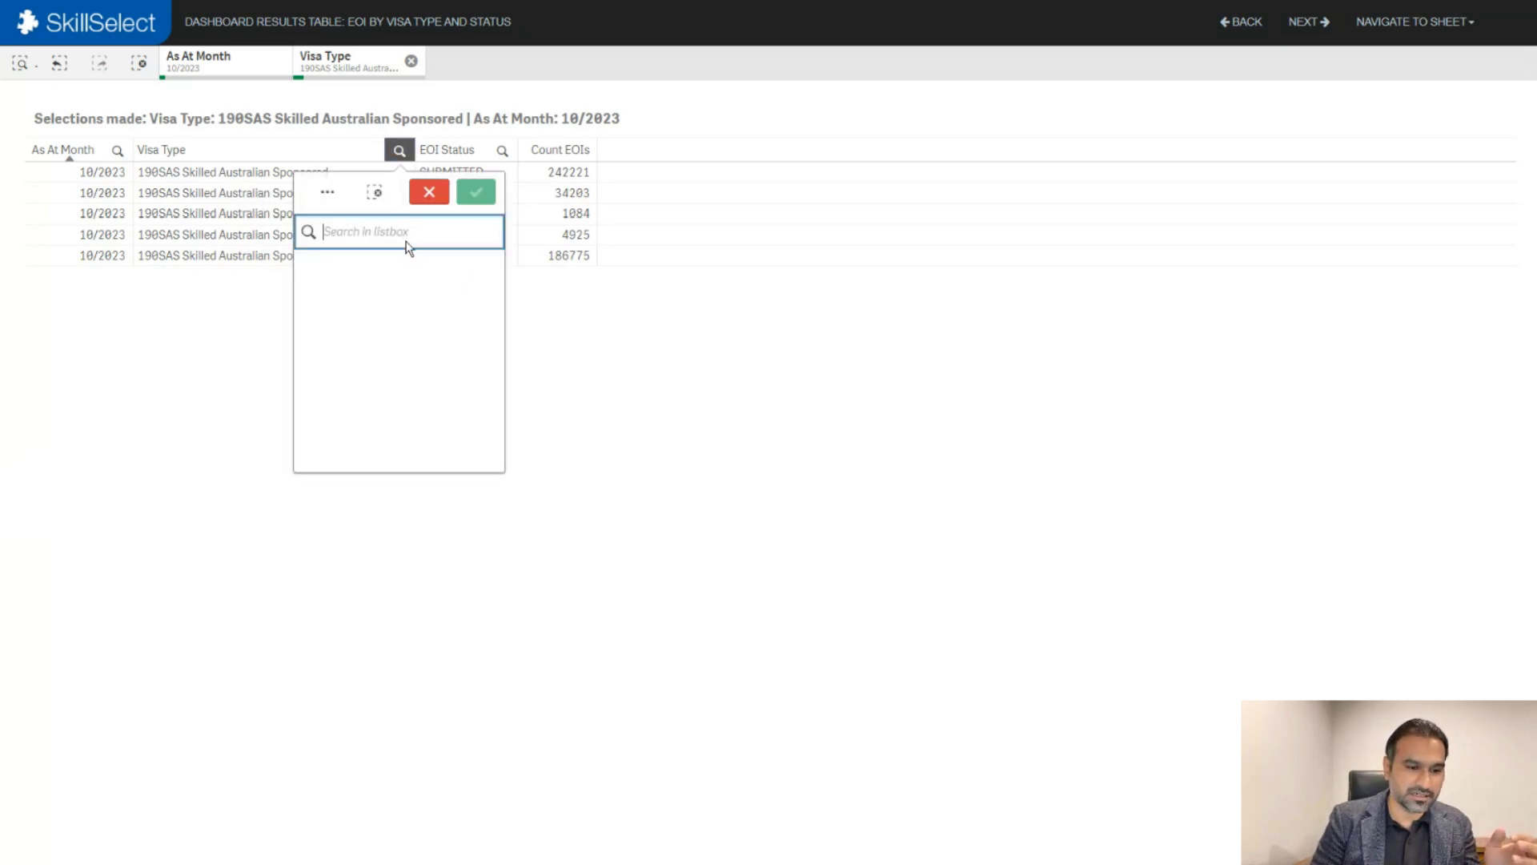
{"action": "left_click", "coordinate": [445, 262]}
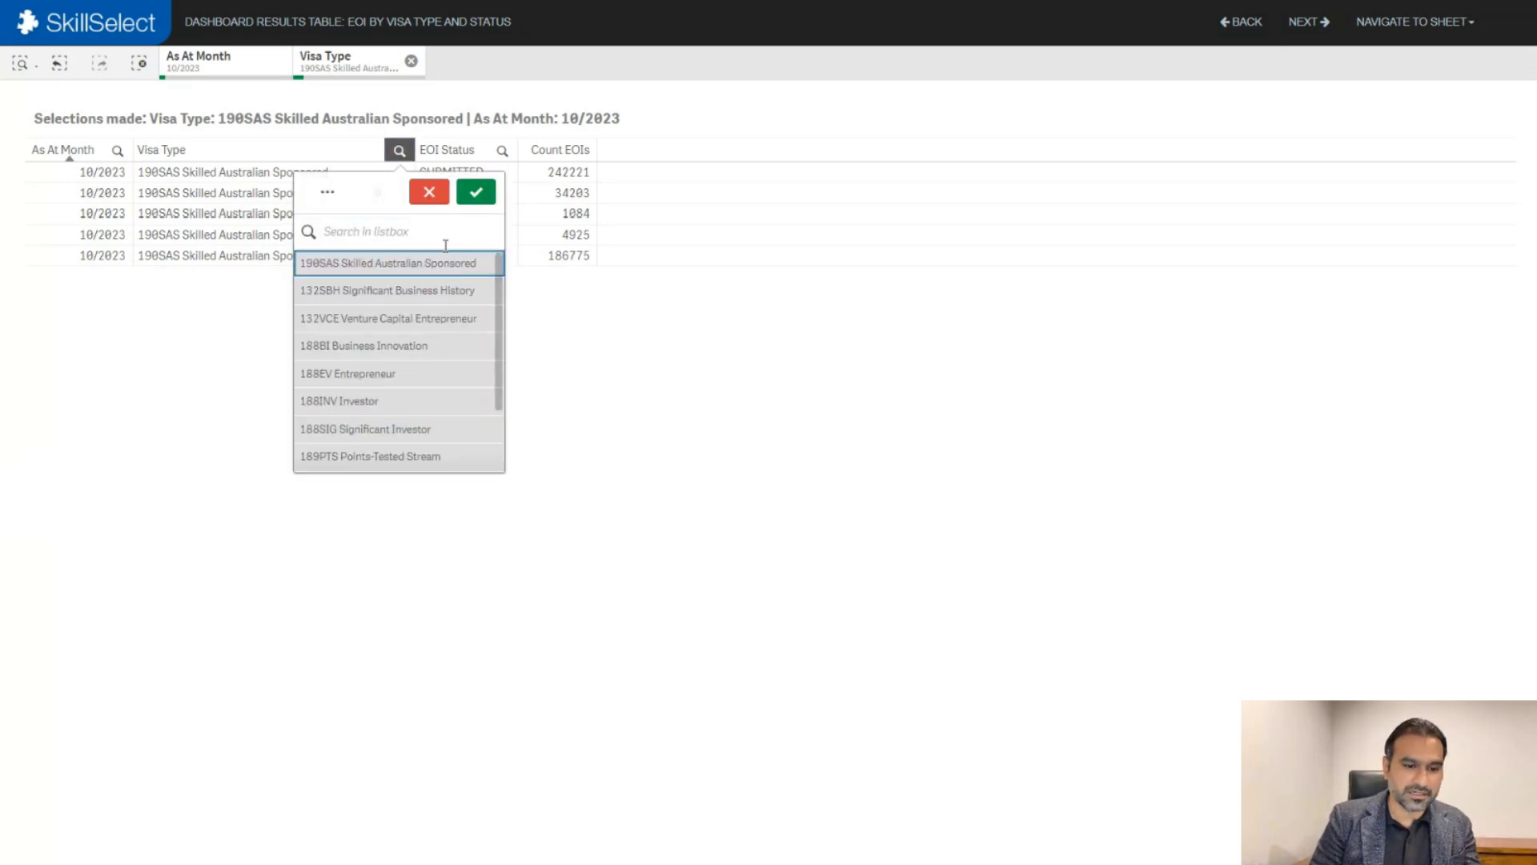
{"action": "left_click", "coordinate": [446, 241]}
{"action": "type", "text": "491"}
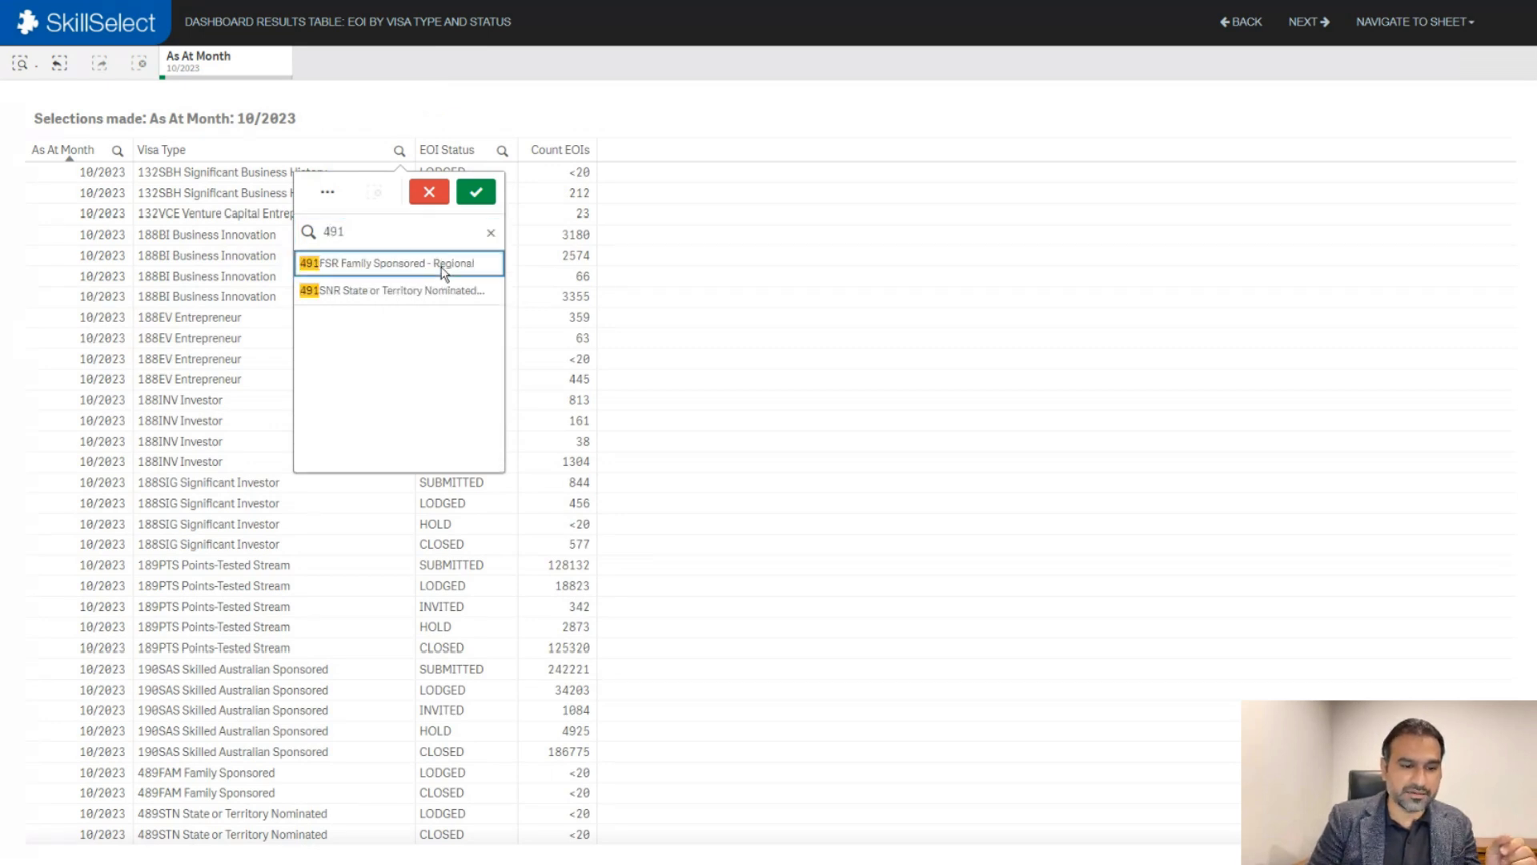
{"action": "left_click", "coordinate": [442, 263]}
{"action": "left_click", "coordinate": [443, 292]}
{"action": "left_click", "coordinate": [455, 263]}
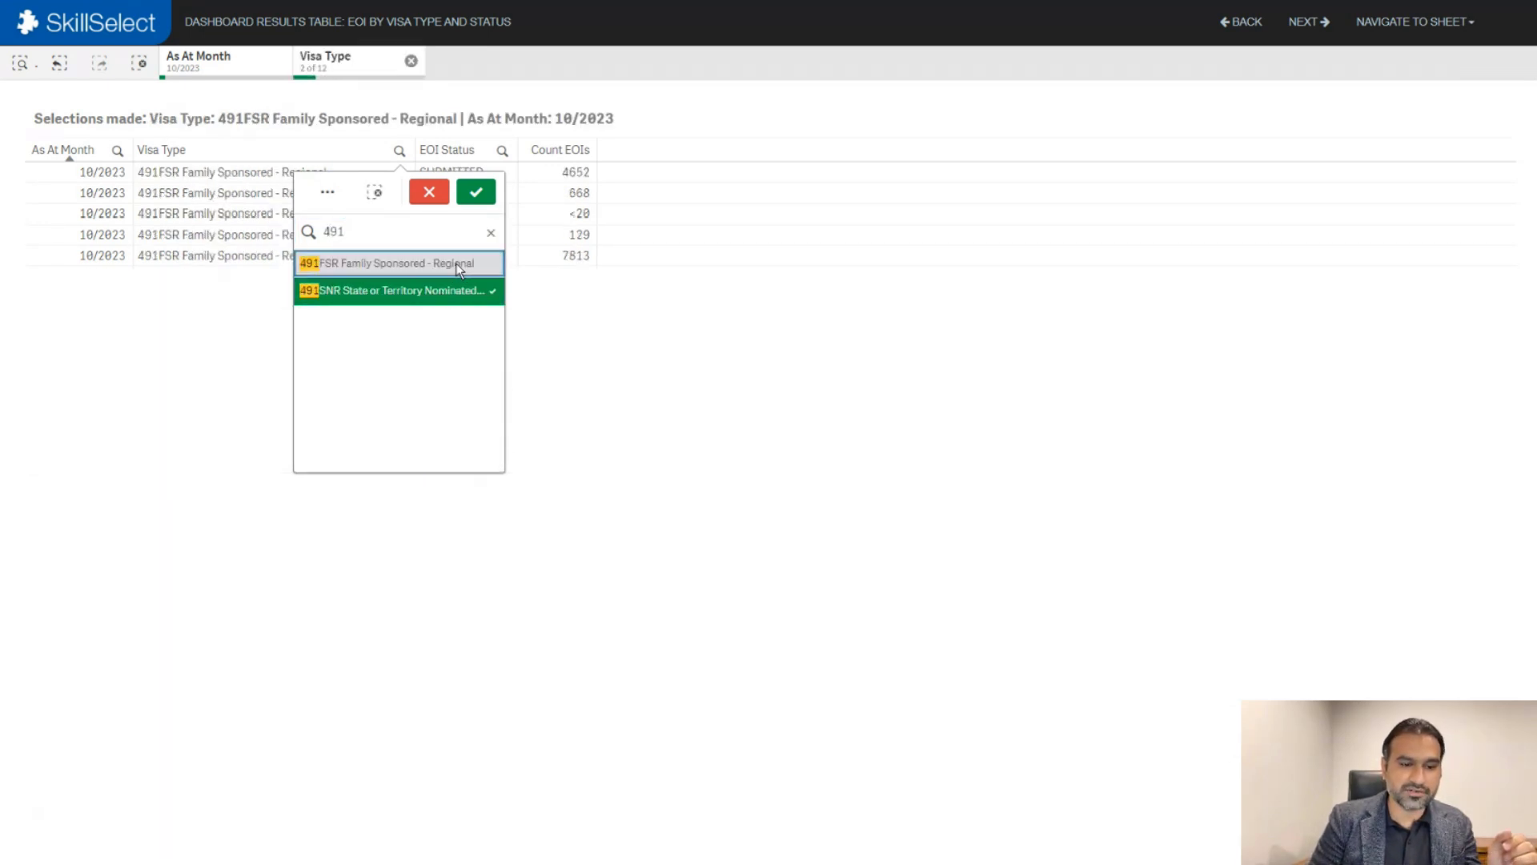
{"action": "left_click", "coordinate": [478, 193]}
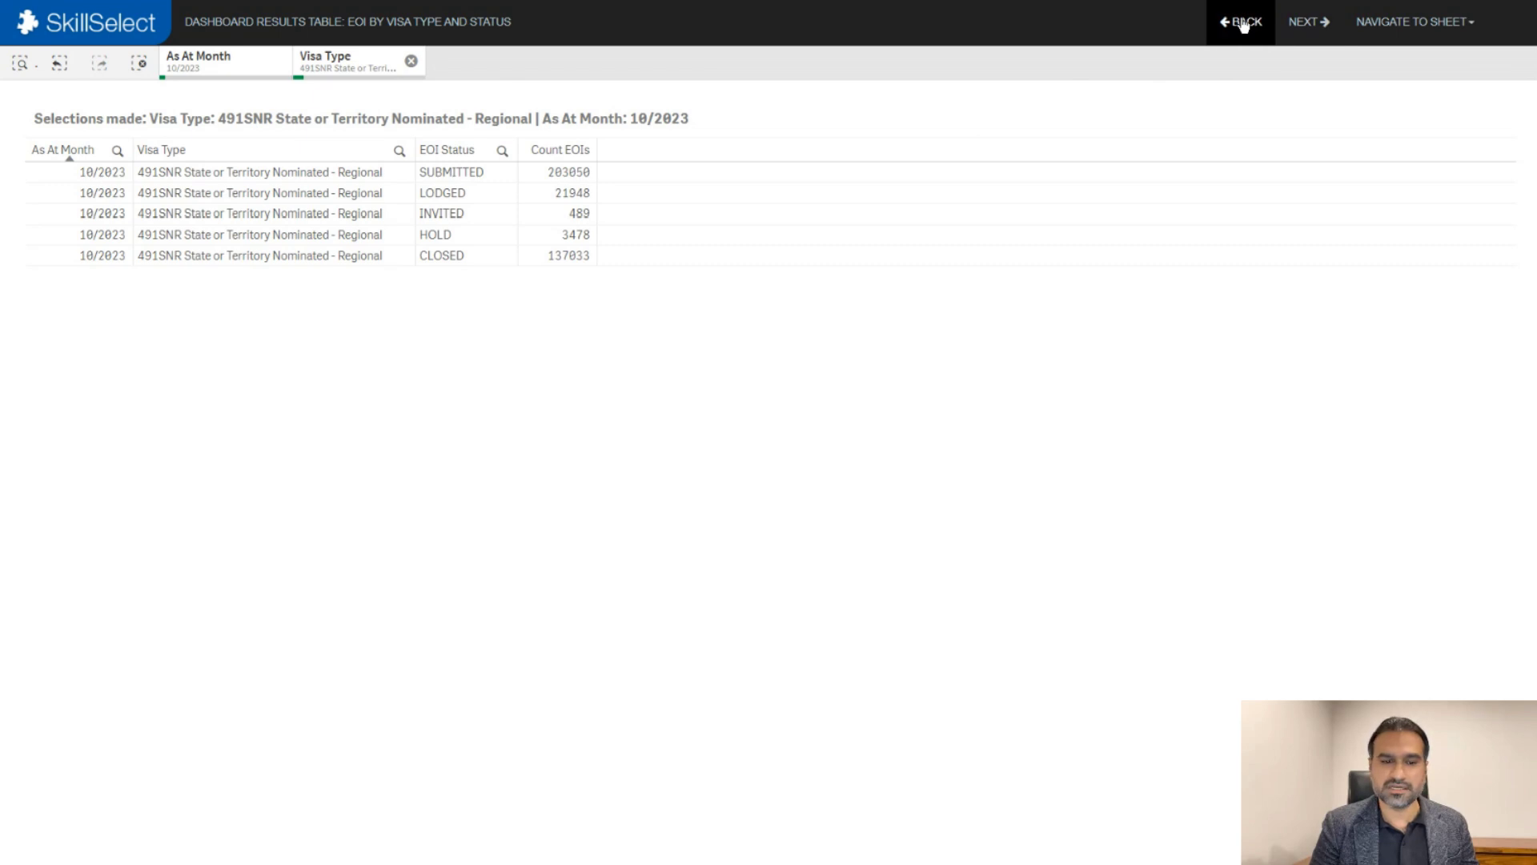
{"action": "right_click", "coordinate": [803, 131]}
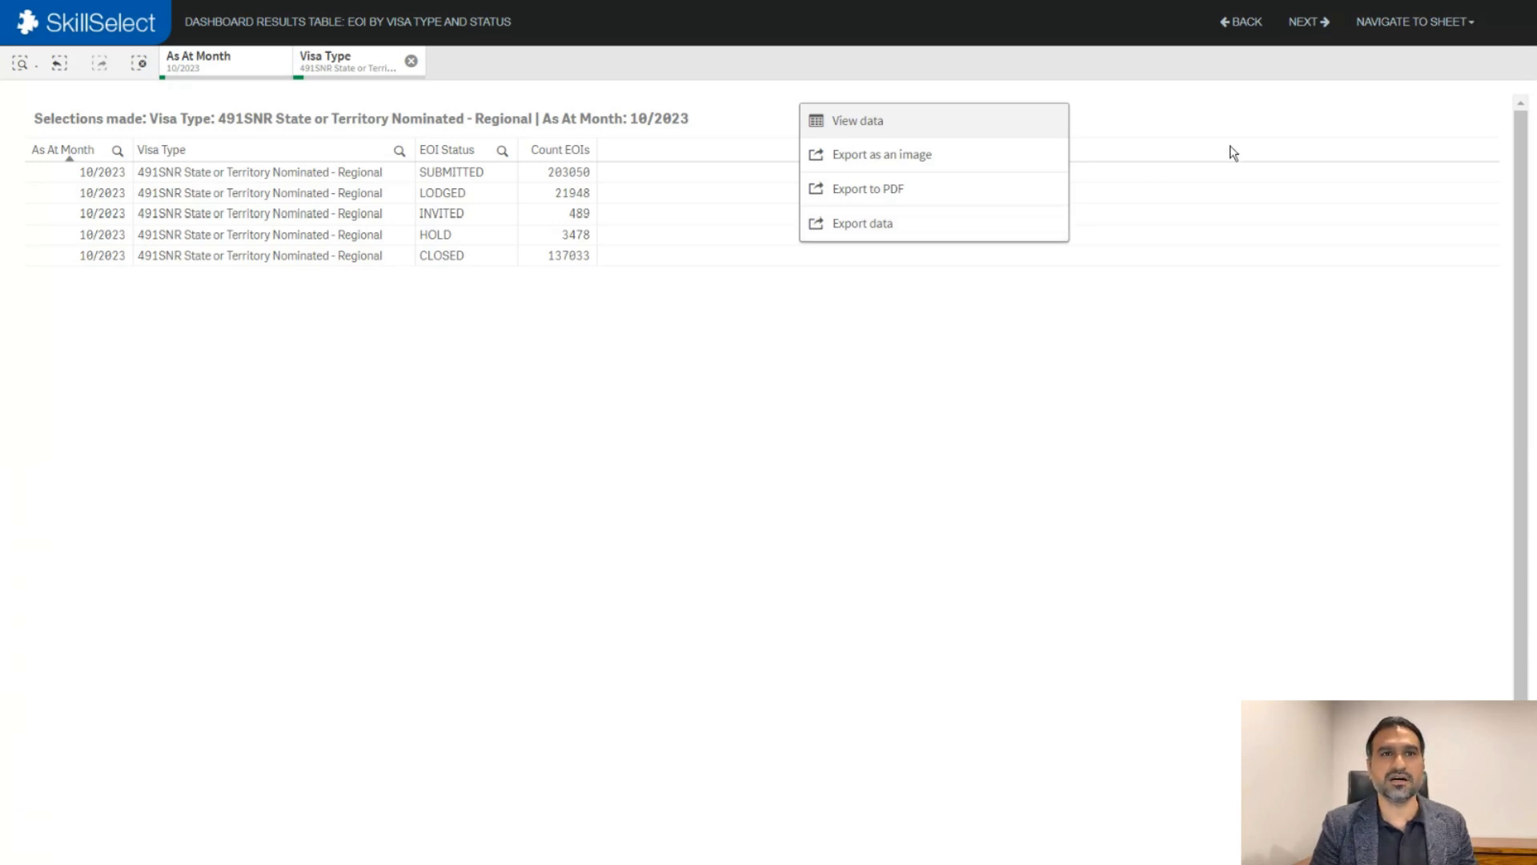
{"action": "left_click", "coordinate": [1052, 503]}
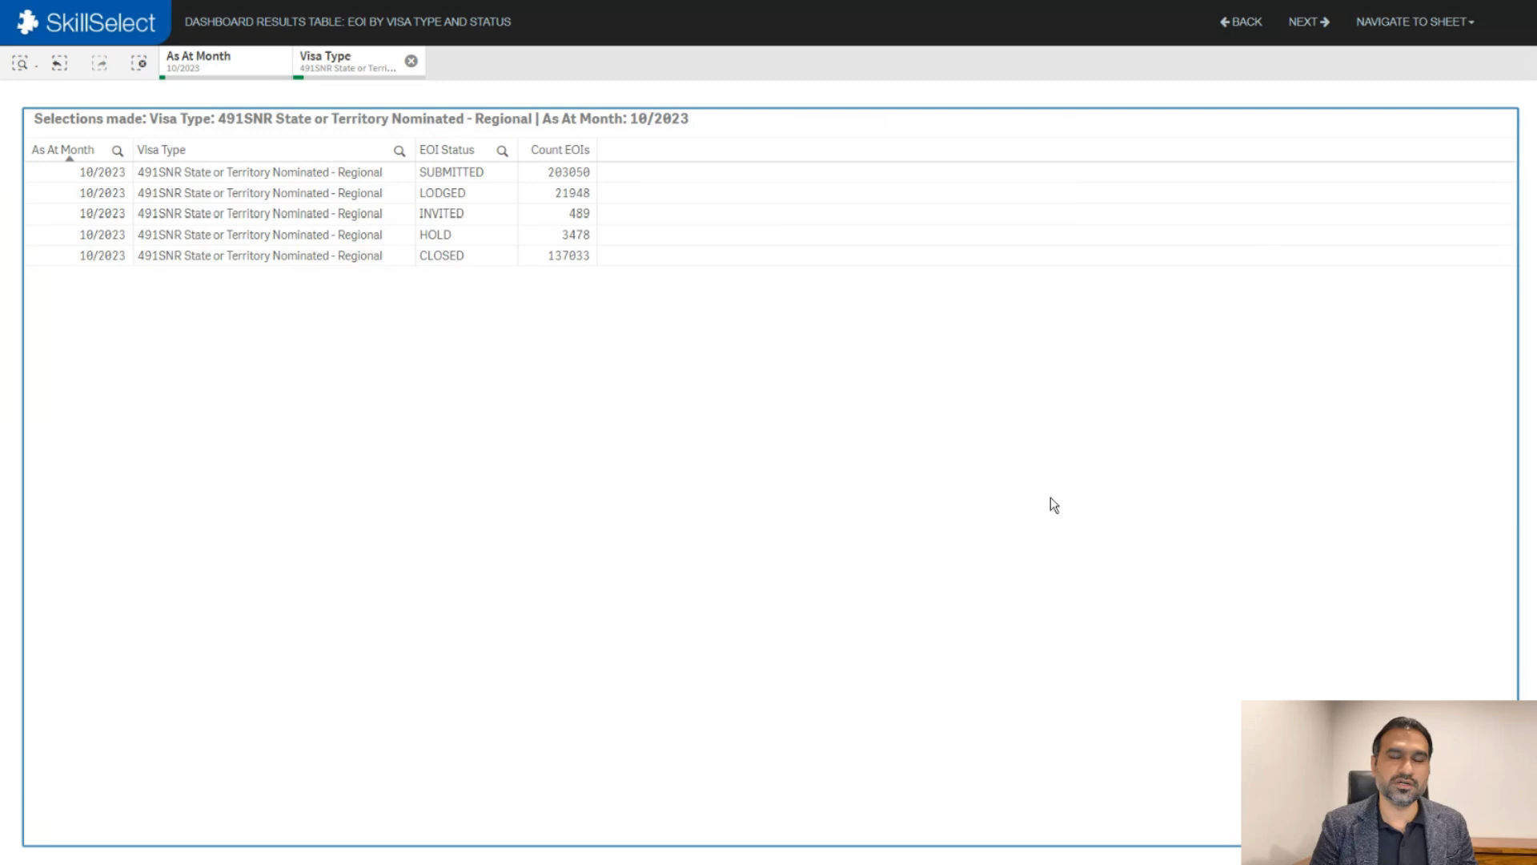